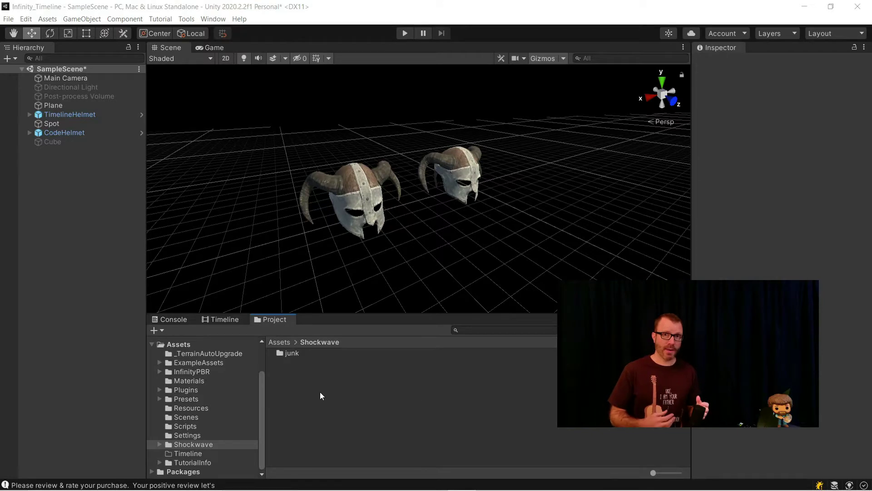
Create a Universal Render Pipeline Shader Graph named HelmetMagic in the Shockwave folder
right_click(319, 391)
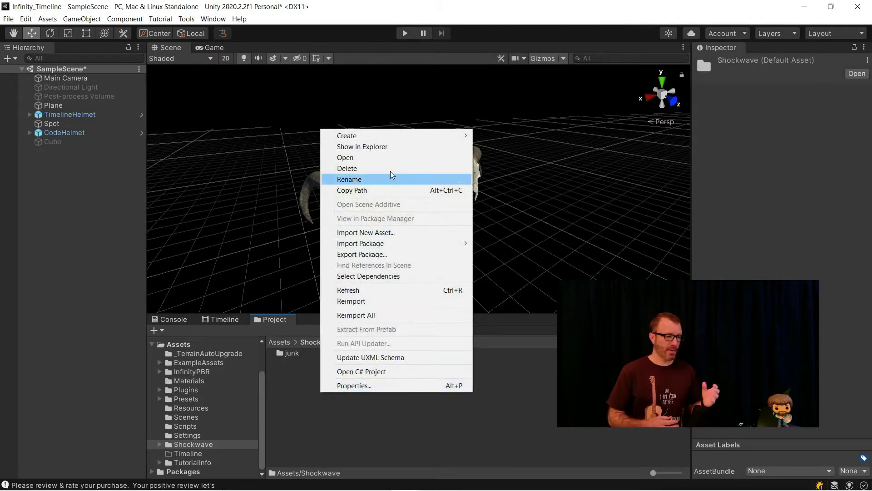
mouse_move(394, 137)
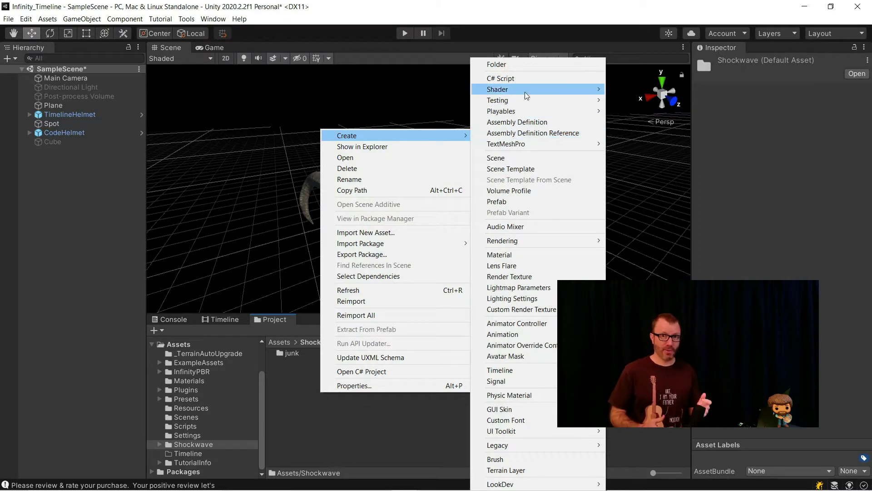
mouse_move(525, 91)
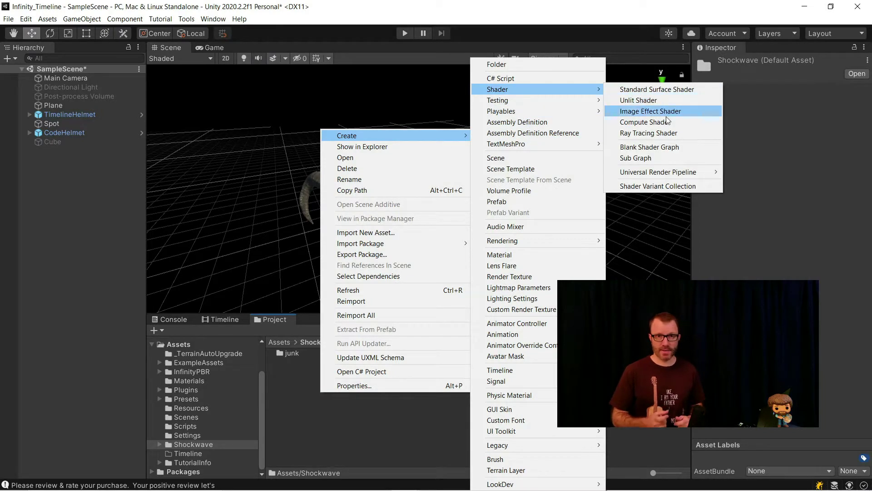
mouse_move(676, 175)
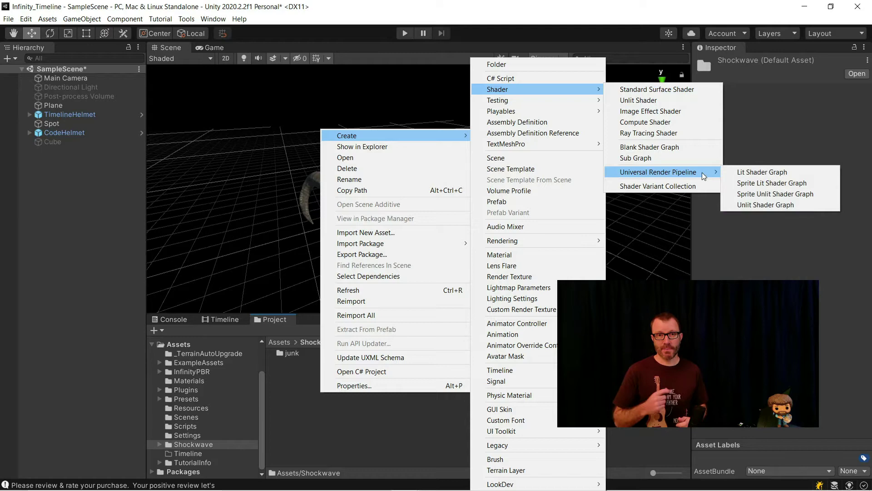
left_click(789, 173)
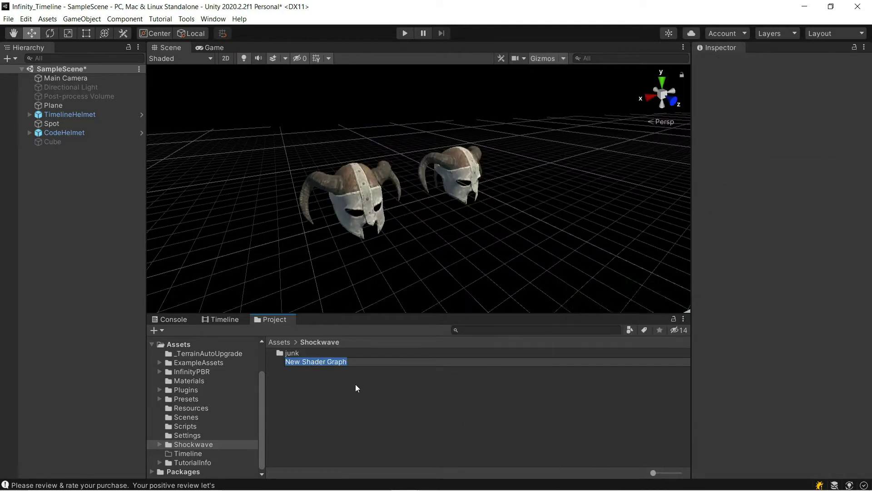
type("HelmetMagic")
key("Return")
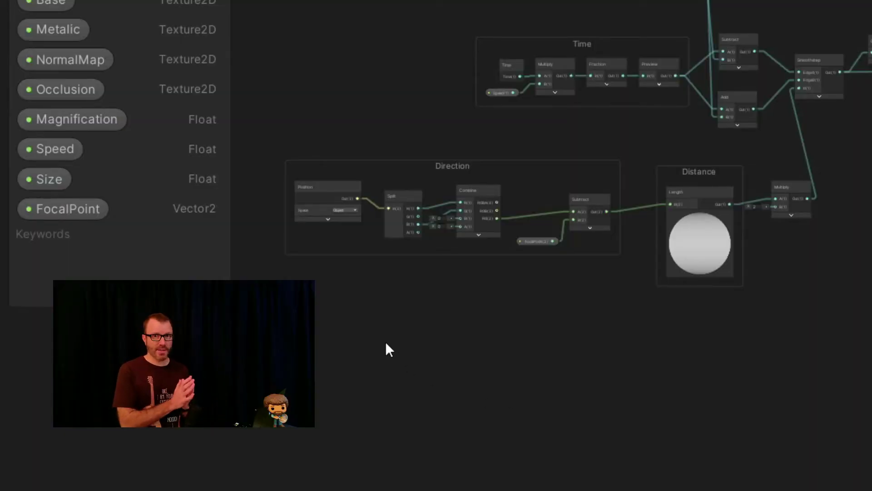
Select the FocalPoint property in the HelmetMagic graph's Blackboard
left_click(58, 212)
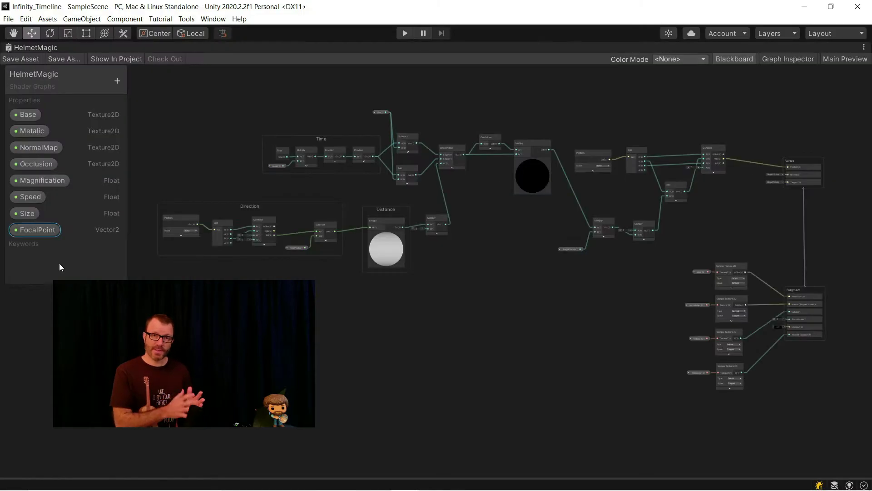
Replace the Vector2 FocalPoint property with a new Vector3 property named FocalPoint
key("Delete")
left_click(118, 80)
left_click(147, 106)
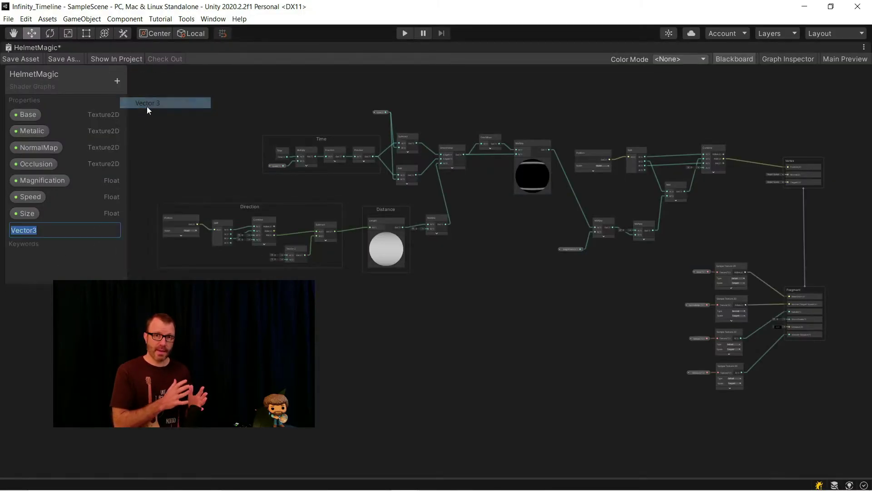
type("FocalPoint")
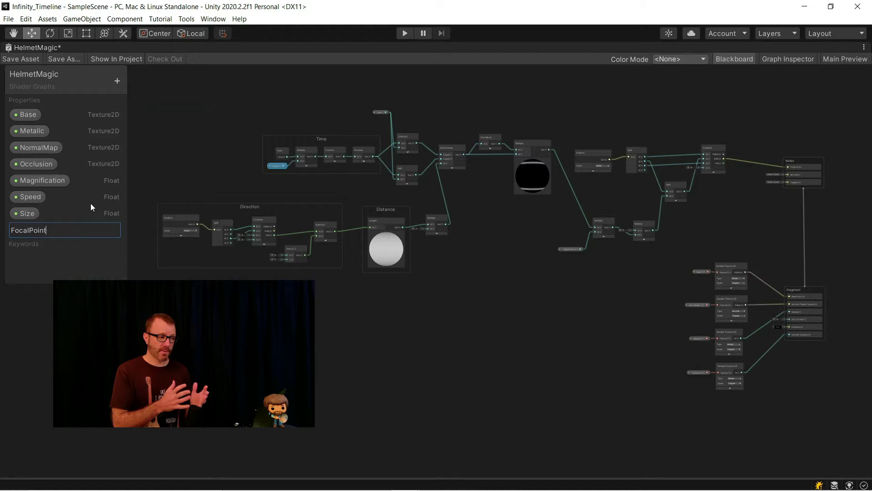
key("Return")
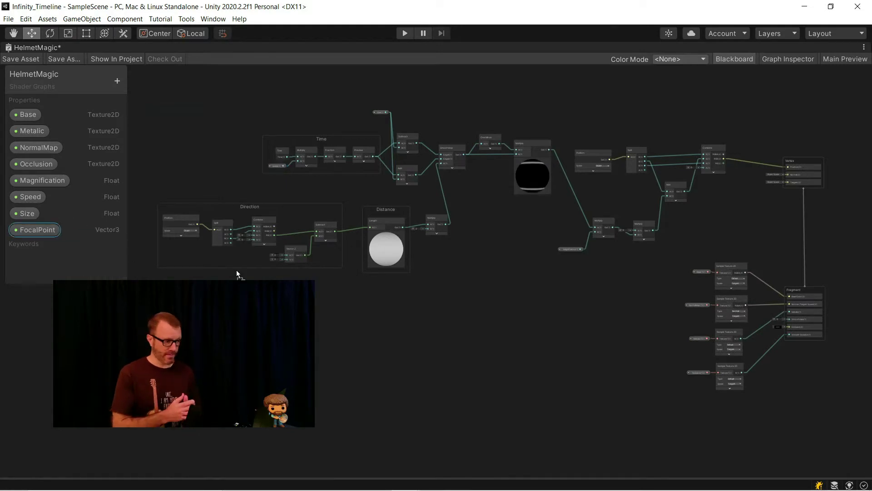
Place FocalPoint in the graph, delete Split and Combine, and connect it to Subtract's B input
scroll(229, 268, "up", 5)
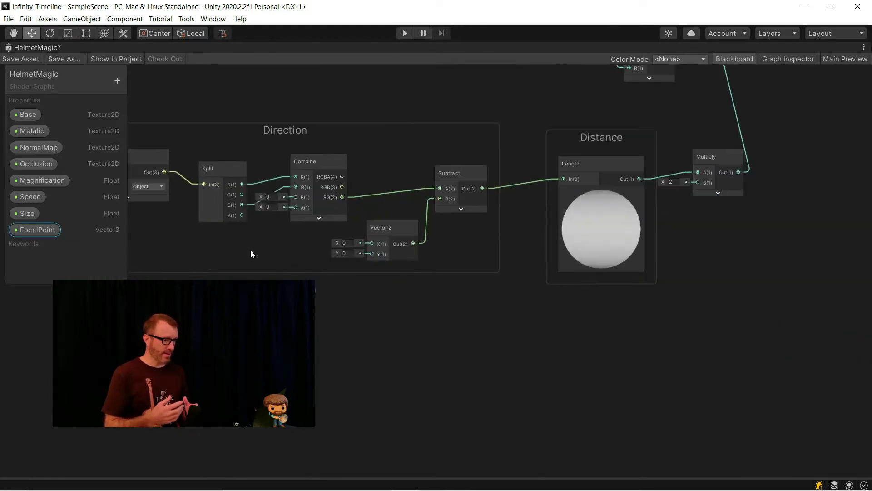
scroll(251, 254, "up", 3)
left_click_drag(218, 187, 592, 208)
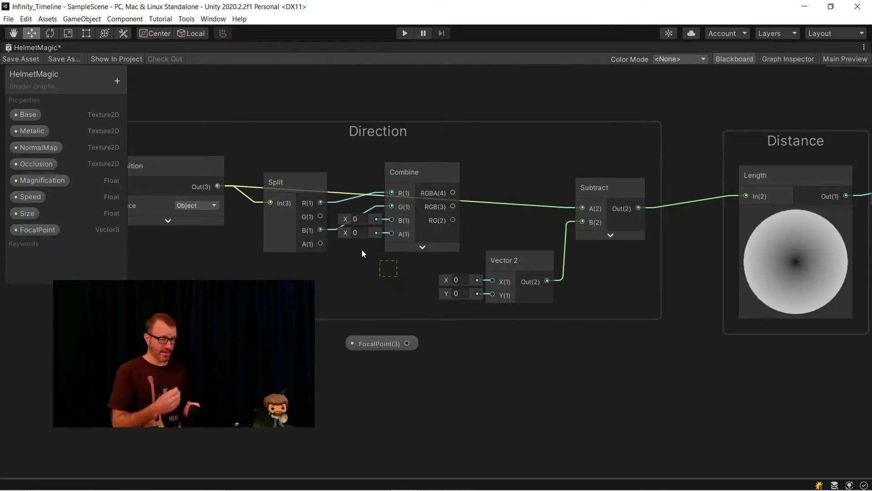
left_click_drag(361, 254, 298, 223)
key("Delete")
left_click_drag(407, 343, 593, 223)
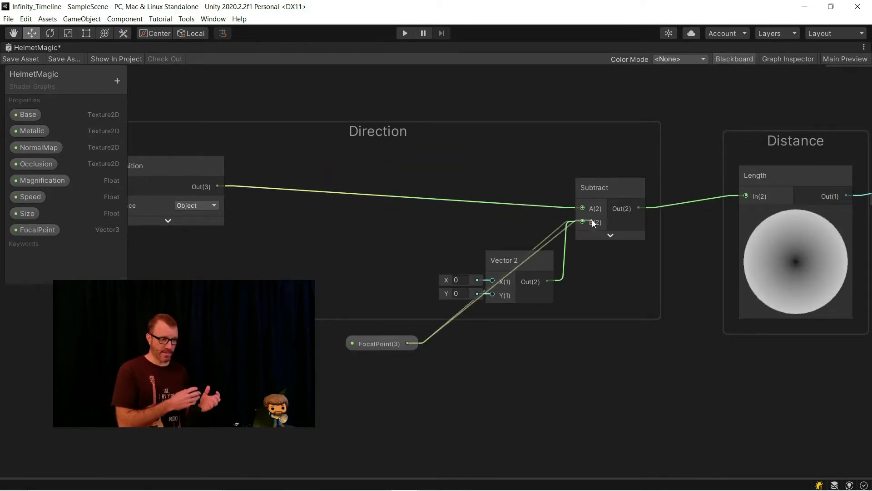
Delete the leftover Vector 2 node and arrange Position and FocalPoint inside the Direction group
left_click(538, 266)
key("Delete")
left_click_drag(380, 340, 416, 236)
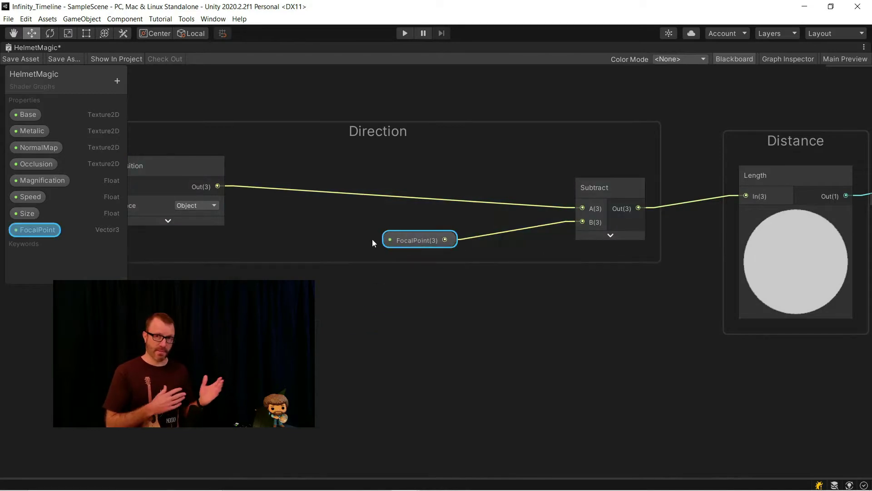
left_click_drag(173, 163, 425, 161)
left_click_drag(421, 245, 457, 246)
left_click_drag(399, 162, 457, 162)
left_click_drag(461, 248, 495, 249)
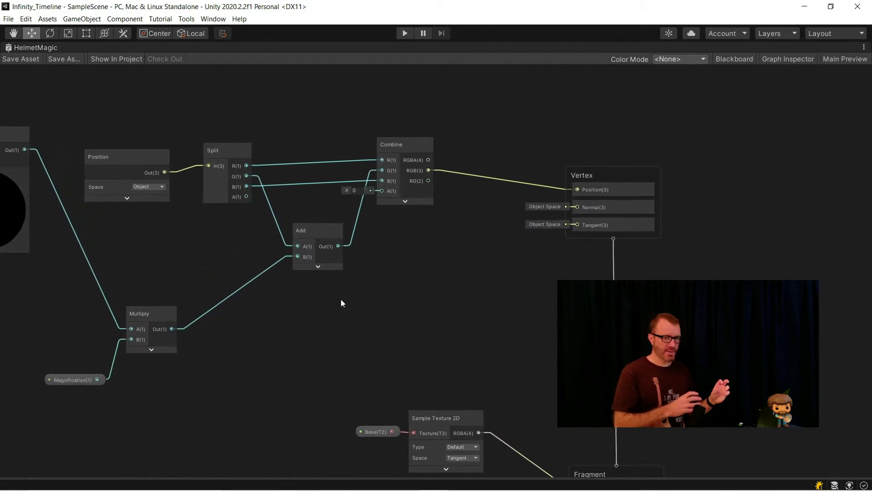
Remove the vertex Split and Combine nodes, wiring Position into Add A and Add into Vertex Position
left_click_drag(351, 174, 235, 138)
key("Delete")
left_click_drag(164, 172, 186, 184)
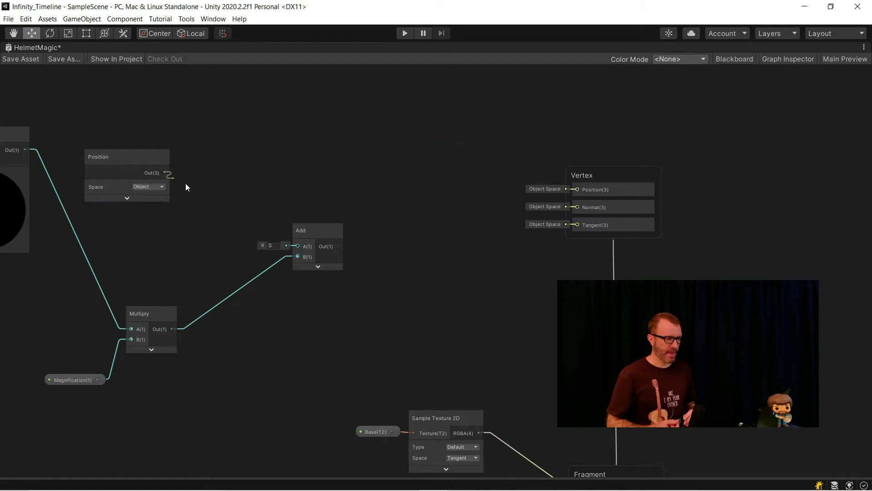
left_click_drag(283, 235, 301, 245)
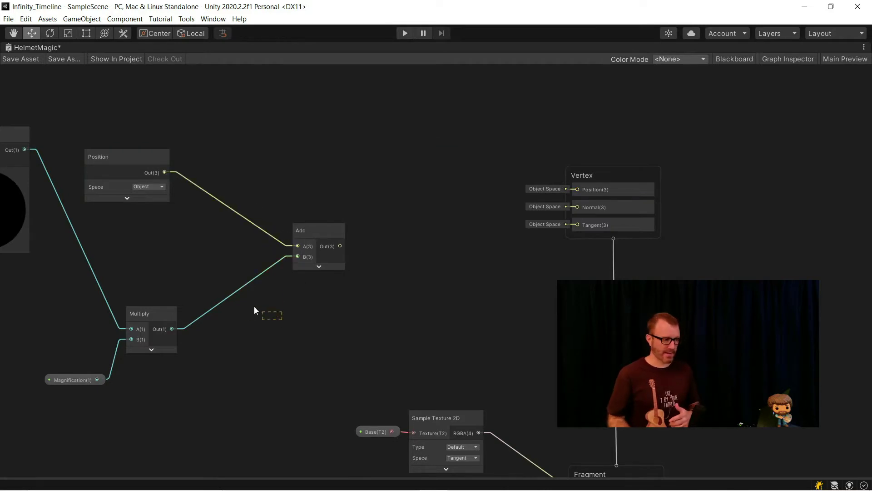
left_click(226, 288)
key("Delete")
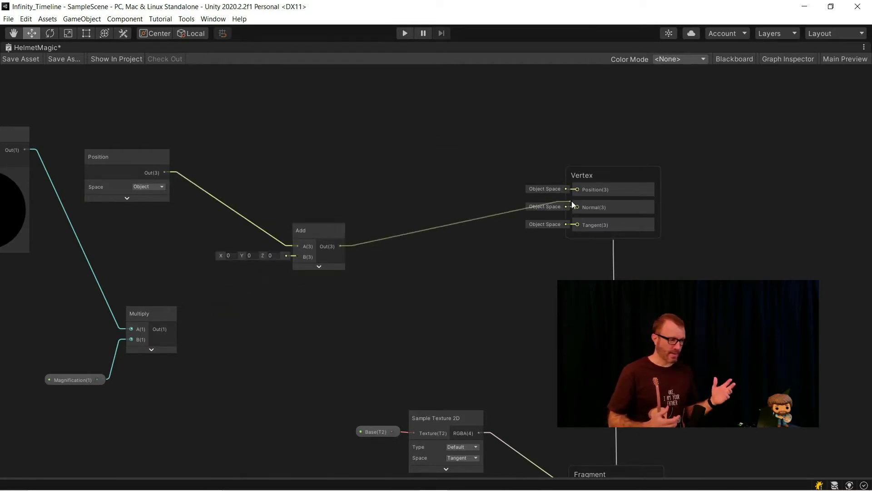
left_click_drag(572, 200, 585, 190)
left_click_drag(320, 245, 384, 197)
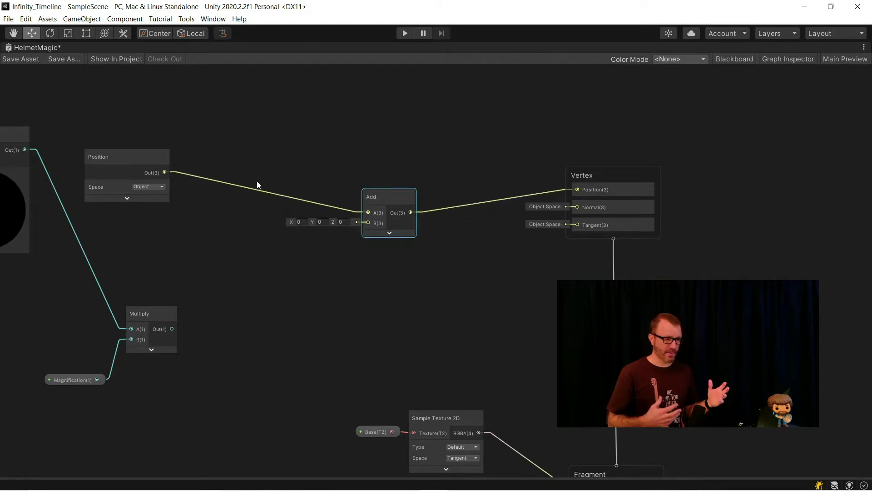
left_click_drag(130, 159, 263, 124)
left_click_drag(392, 196, 417, 173)
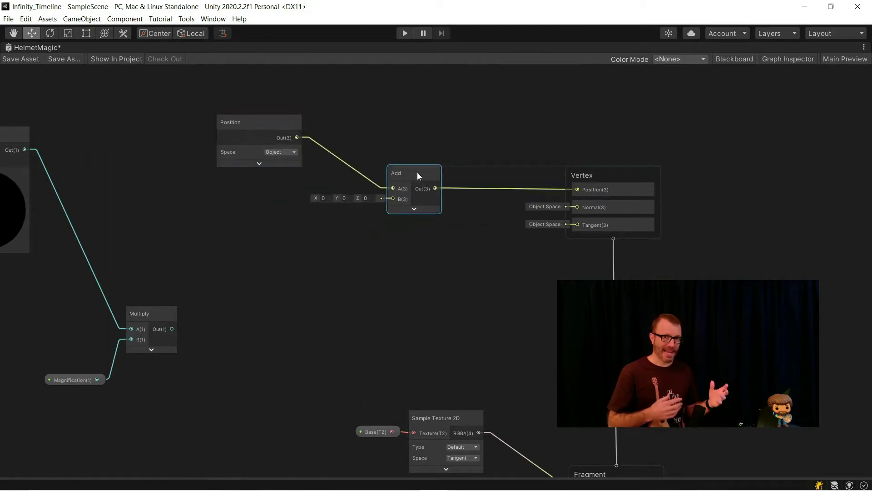
Add a Normal Vector node set to Object space
right_click(203, 240)
left_click(251, 243)
type("normal ve")
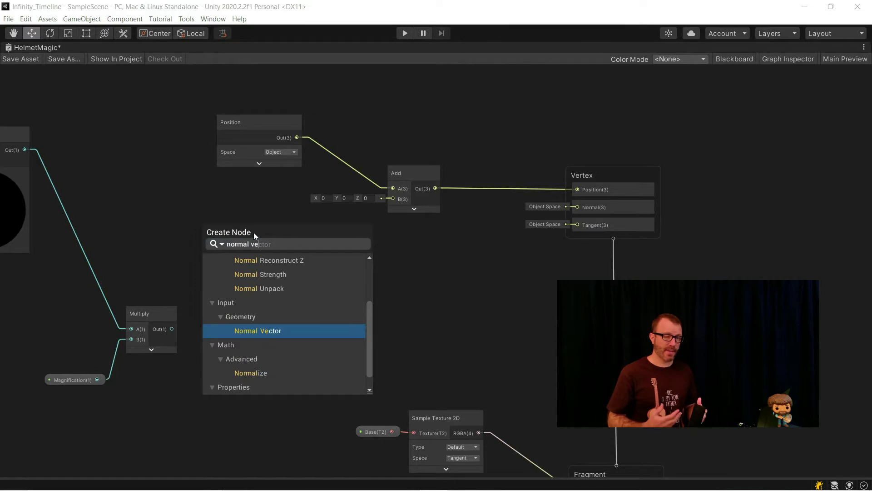
key("Return")
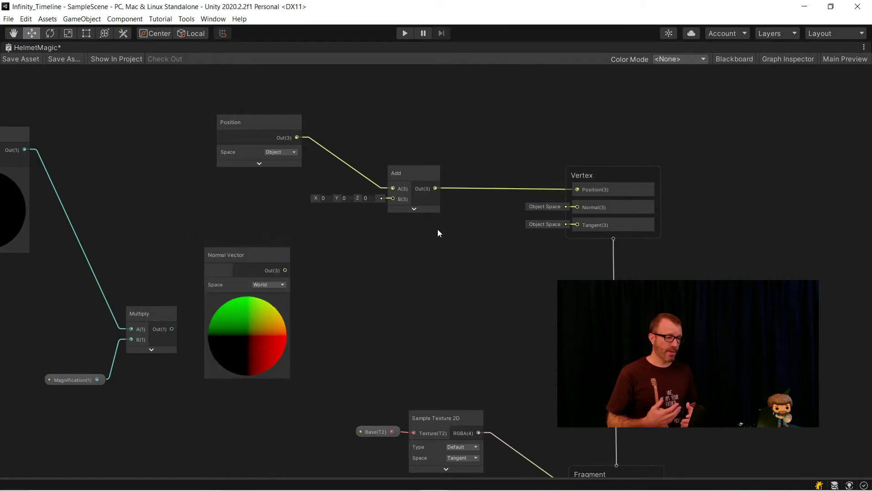
left_click(247, 299)
left_click(268, 284)
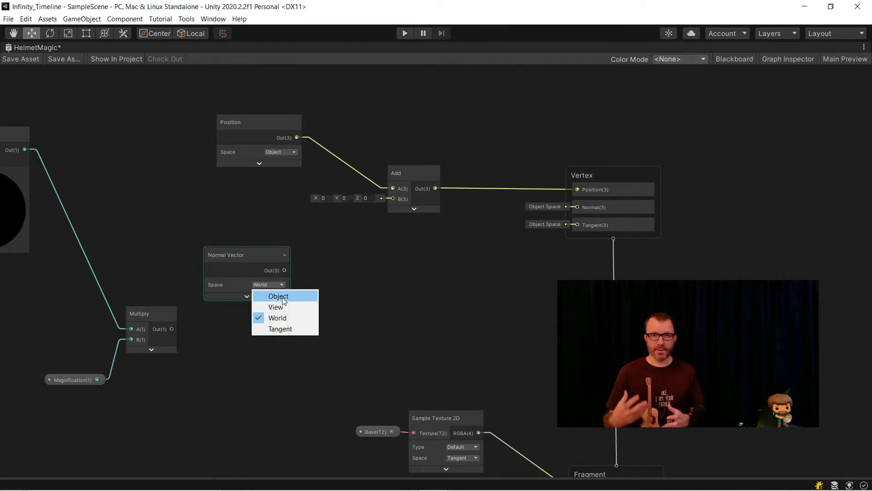
left_click(282, 297)
left_click_drag(251, 255, 205, 227)
Multiply the normal by the Magnification product and feed the result into Add's B input
left_click_drag(172, 328, 174, 329)
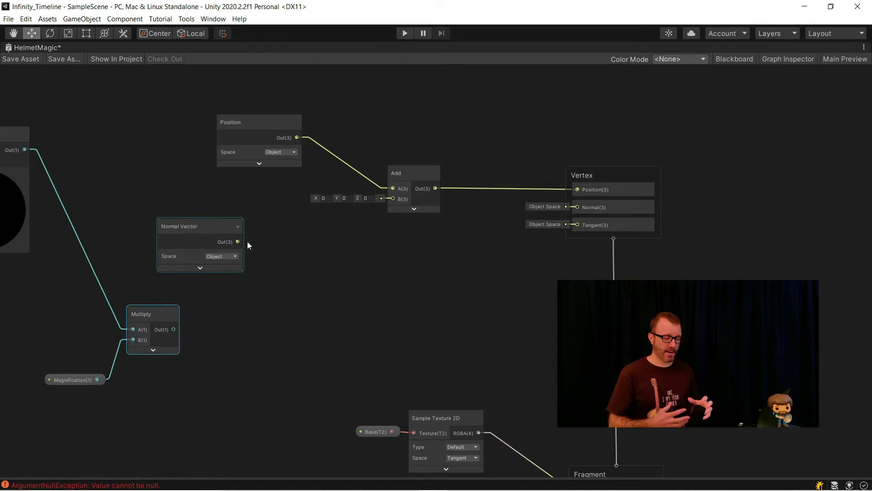
left_click_drag(301, 272, 301, 272)
type("mu")
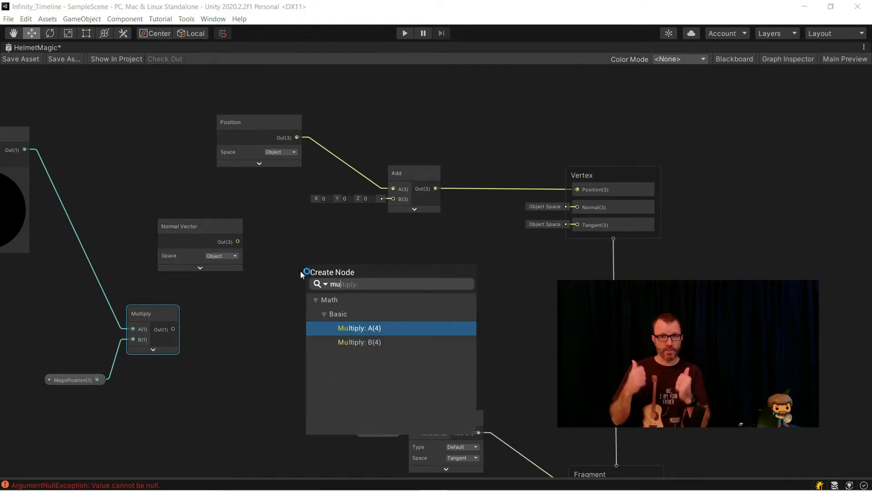
key("Return")
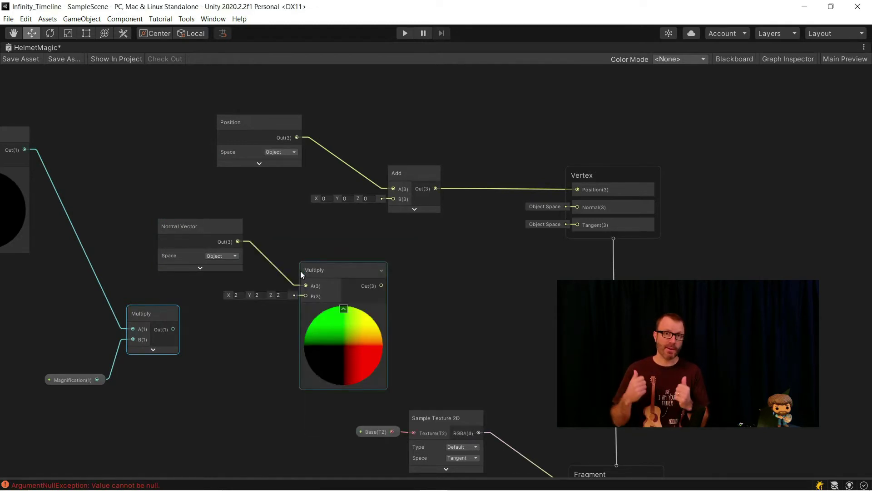
left_click_drag(307, 296, 182, 323)
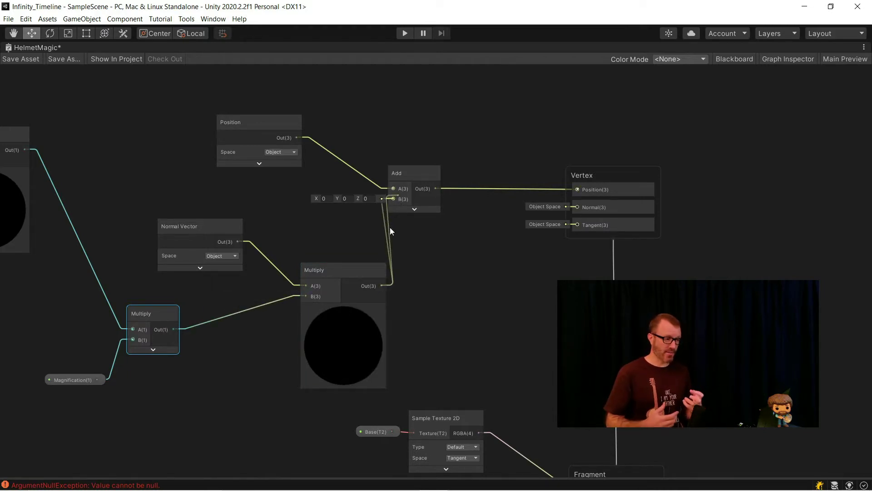
left_click(343, 309)
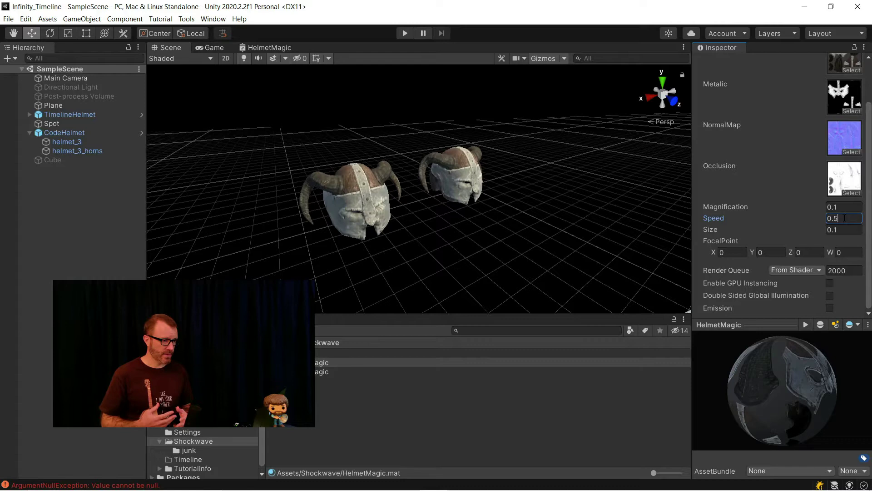
Give the HelmetMagic material Magnification 0.03 and FocalPoint Y -0.15, Z 0.11
type("0.")
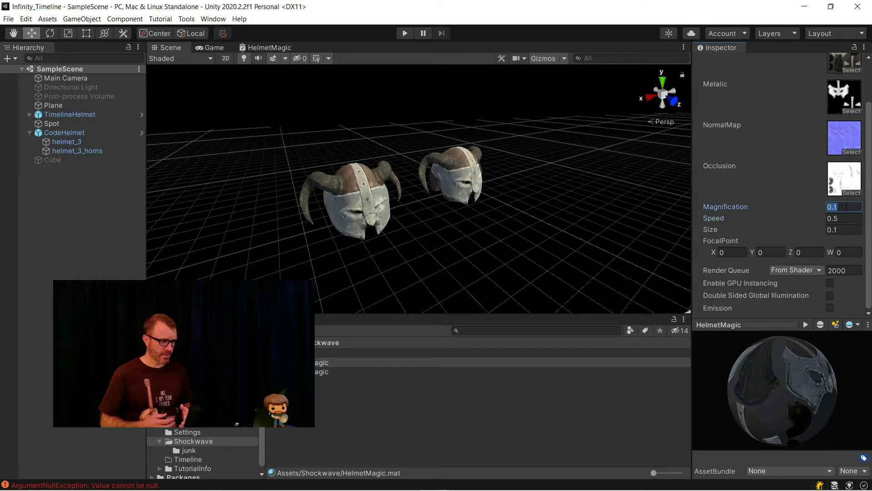
type("03")
scroll(846, 208, "up", 3)
left_click(775, 302)
type("-.15")
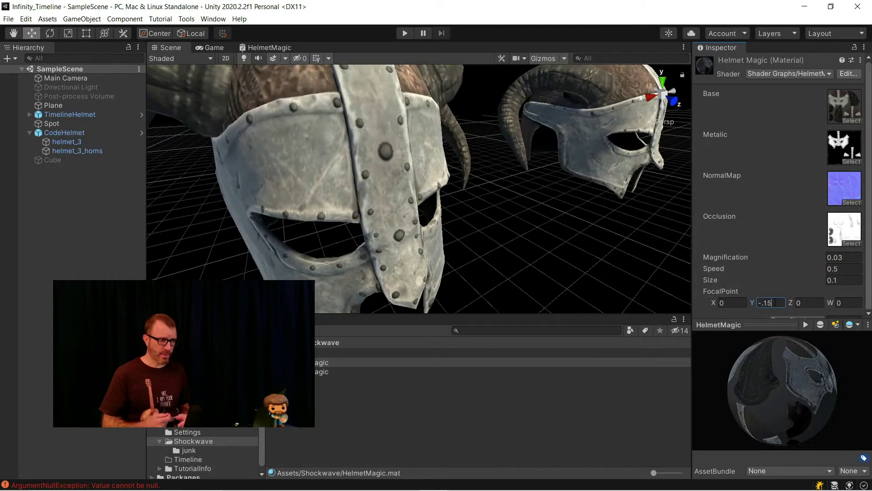
key("Tab")
type(".11")
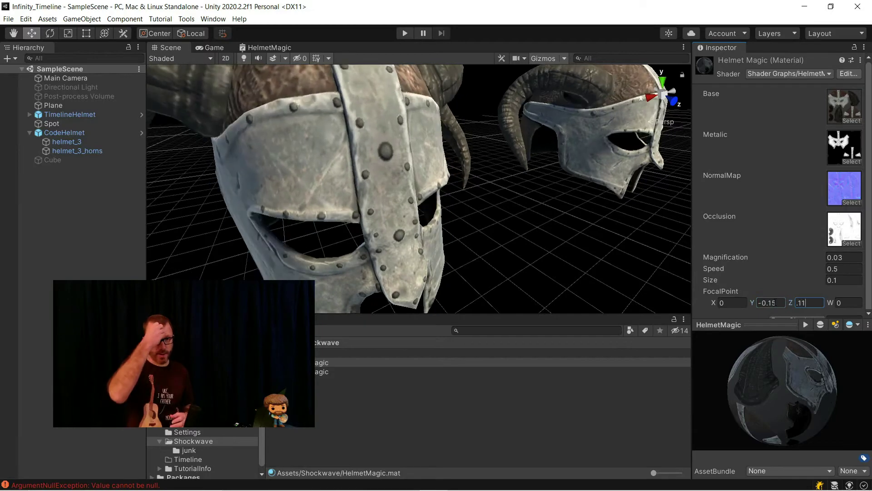
key("Tab")
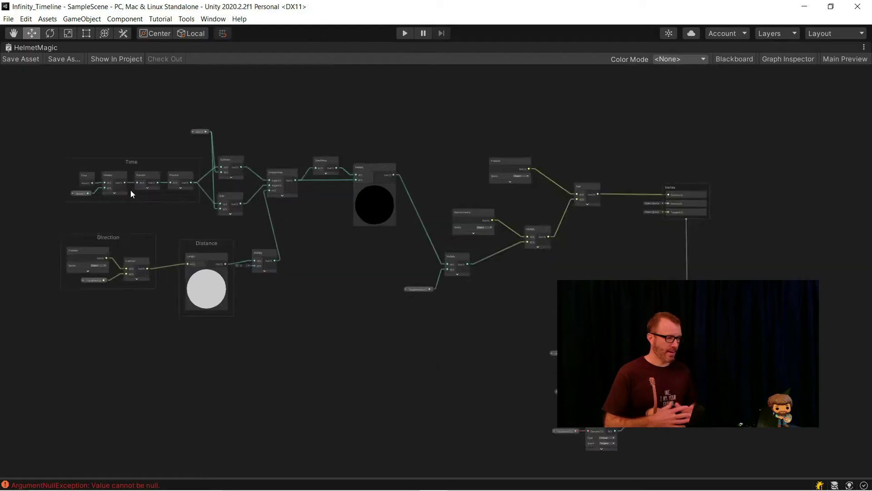
Add a Float property named Percent to the HelmetMagic Blackboard
scroll(130, 190, "up", 3)
middle_click_drag(169, 209, 198, 243)
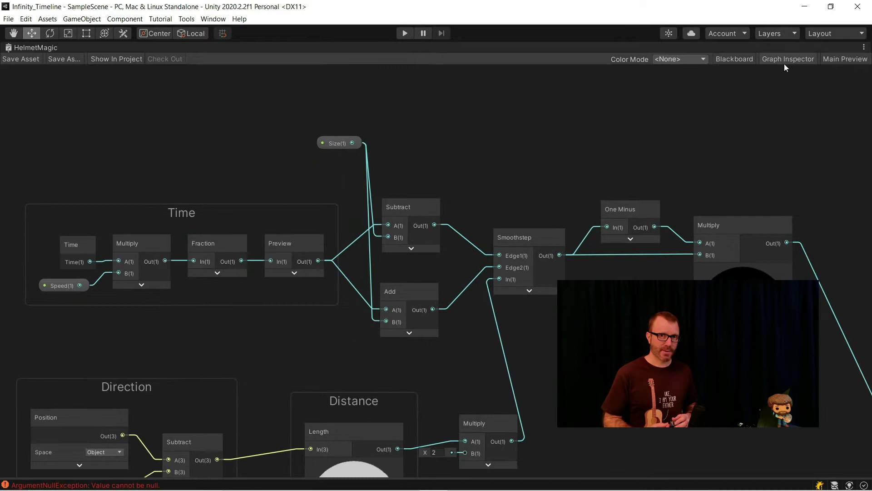
left_click(745, 59)
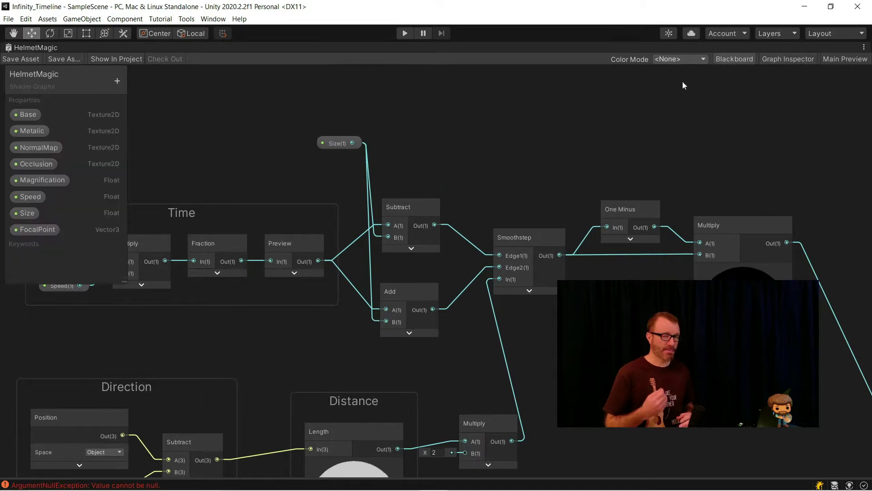
left_click(116, 81)
left_click(129, 87)
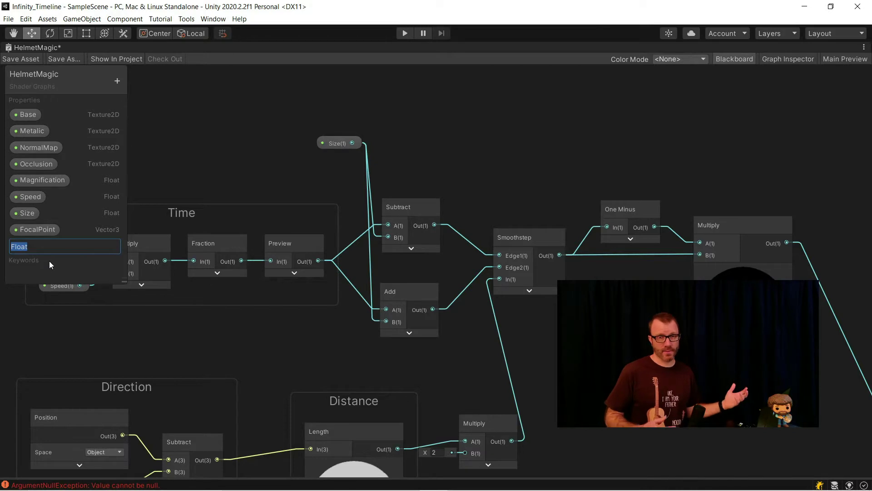
type("Percent")
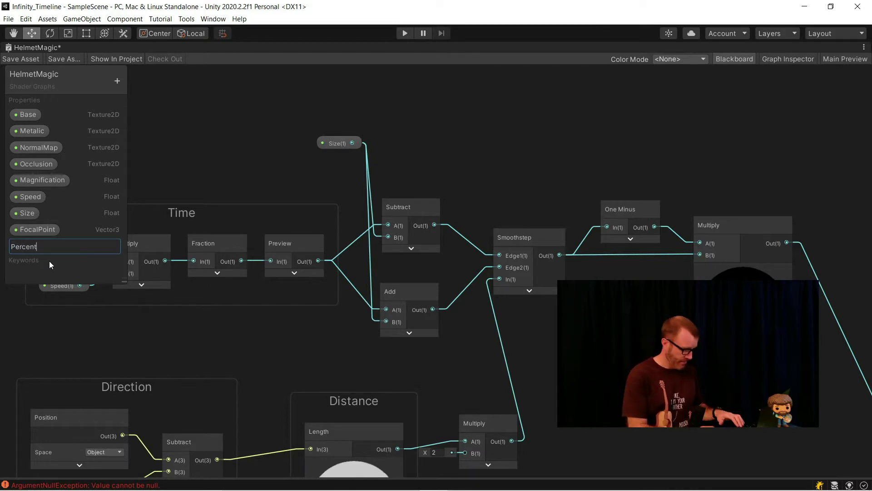
key("Return")
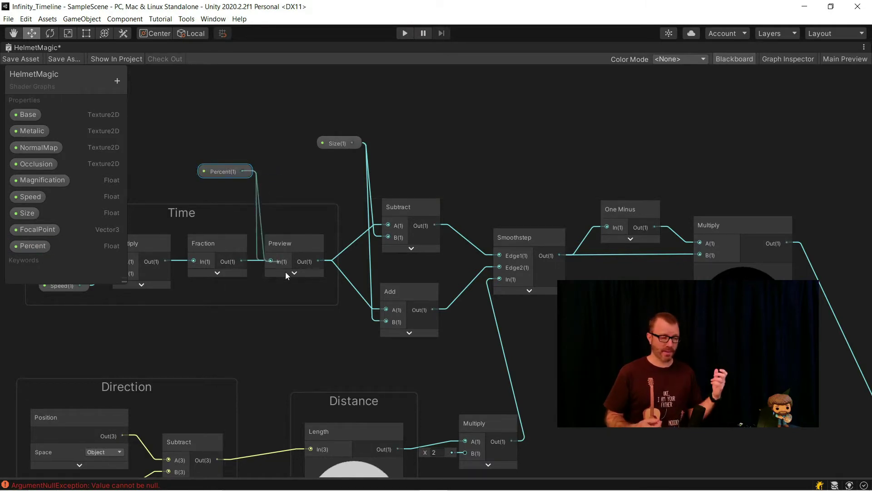
Connect Percent to the Preview node's In(1) input and clear its Reference field
left_click_drag(285, 272, 284, 272)
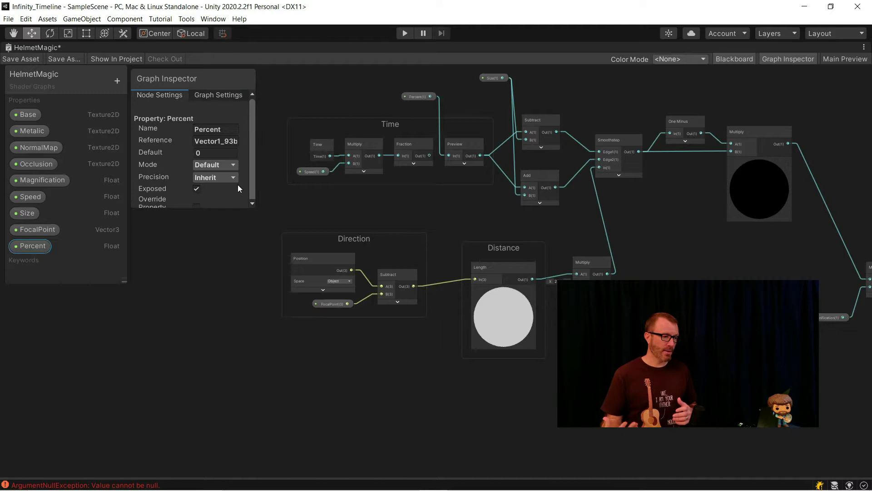
left_click_drag(253, 207, 251, 272)
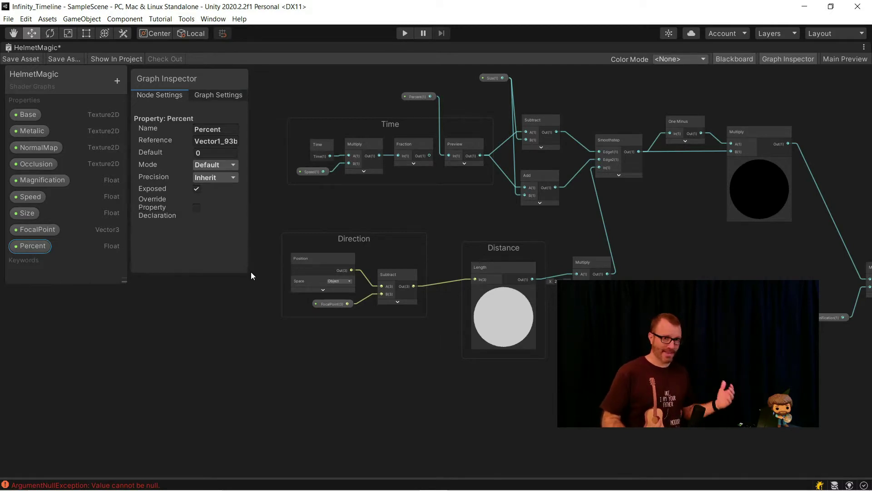
left_click(217, 142)
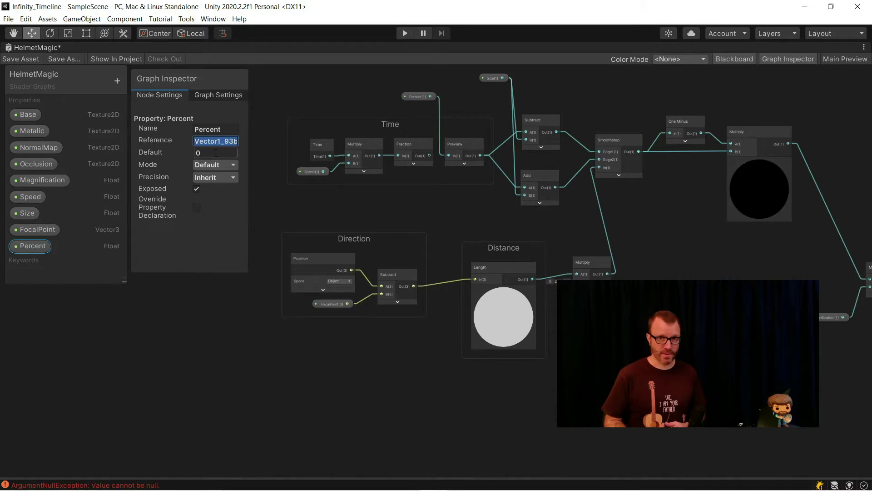
key("BackSpace")
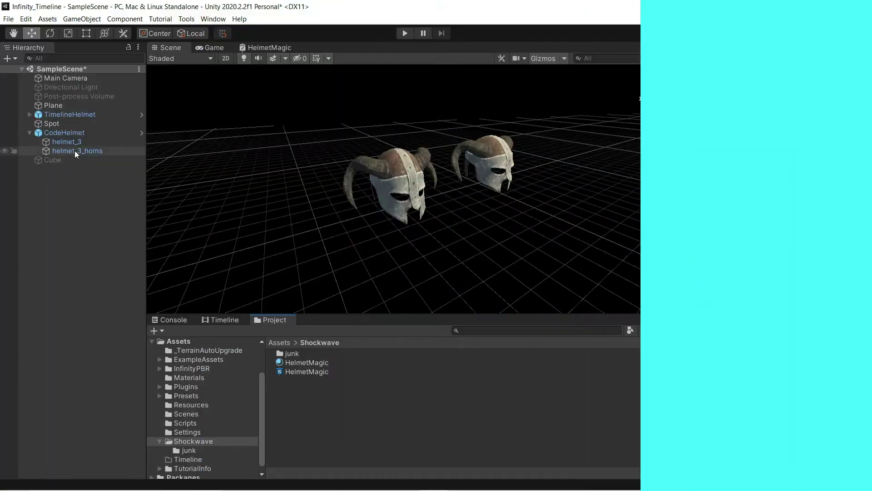
Add a new HelmetTrigger script component to the helmet_3 object
left_click(75, 143)
left_click(759, 309)
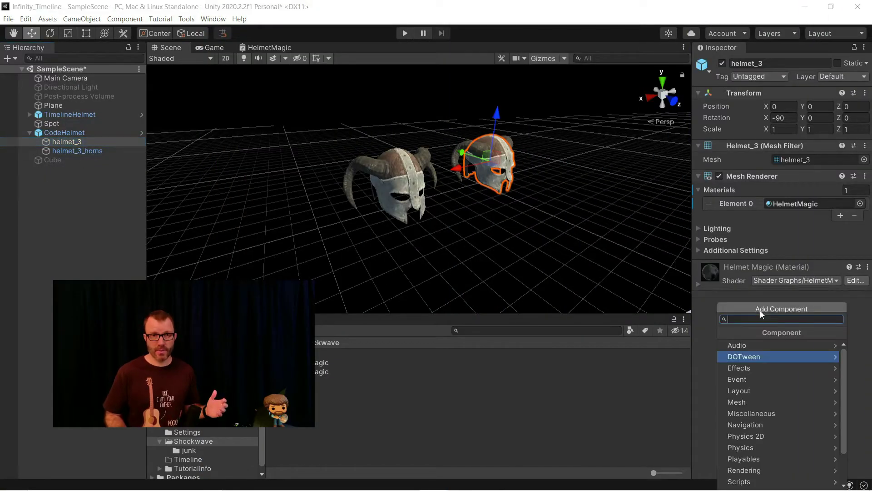
type("HelmetTrigger")
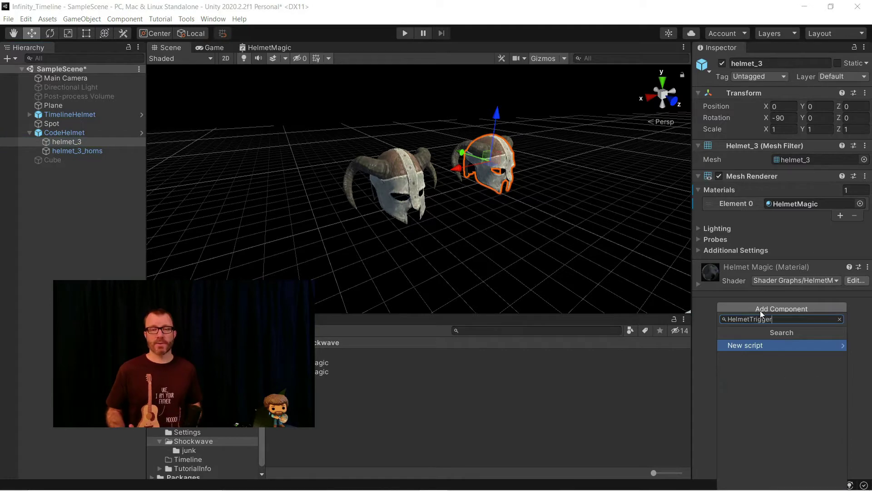
key("Return")
key("Return")
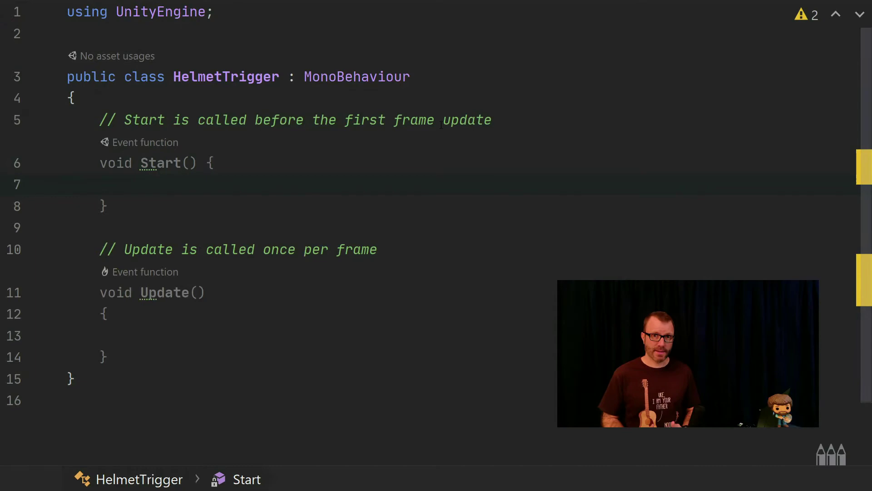
Declare the fields private Material _Mat, private float _Percentage and public float Duration = 1
key("Up")
key("Up")
key("Up")
key("End")
key("Return")
type("private Material _Mat;")
key("Return")
type("private float _Percentage")
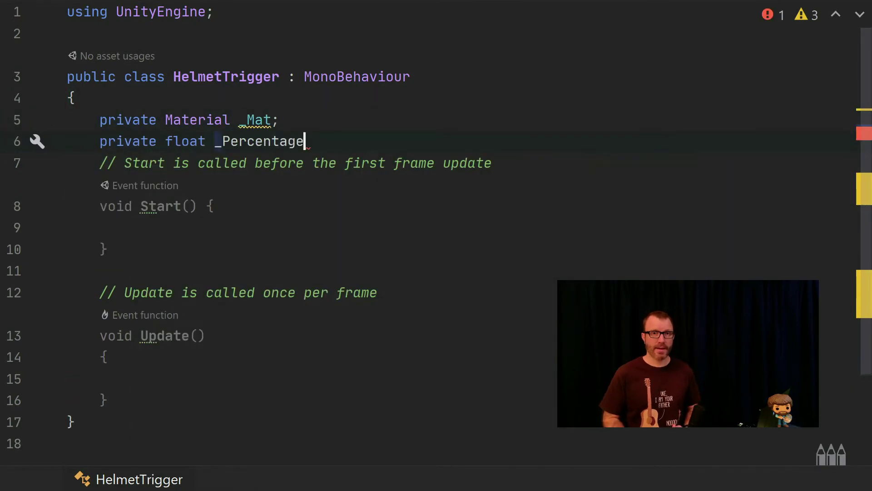
type(";")
key("Home")
key("Return")
key("End")
key("Return")
type("private bool")
key("ctrl+BackSpace")
key("ctrl+BackSpace")
Cache the MeshRenderer material in Start(), logging an error otherwise, and set _Percent from _Percentage in Update()
key("Return")
type("public float Duration = 1;")
left_click(133, 292)
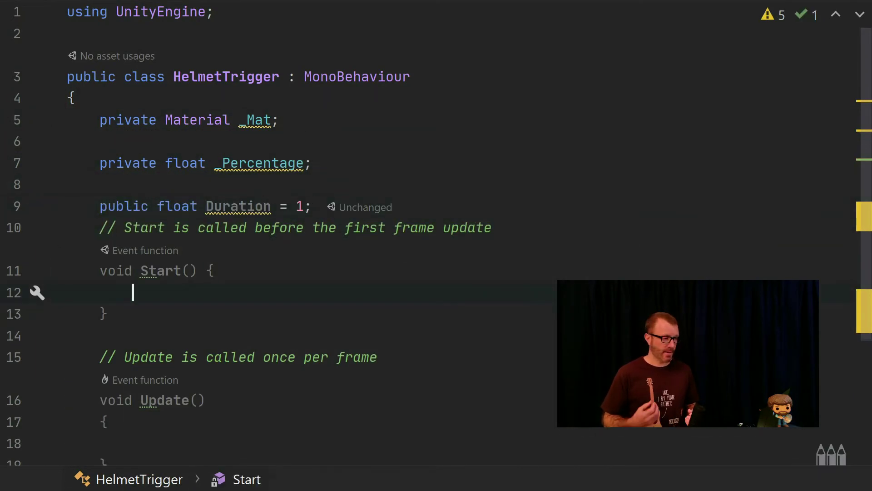
type("if(TryGetComponent(out MeshRenderer renderer))")
key("Return")
type("_Mat = re")
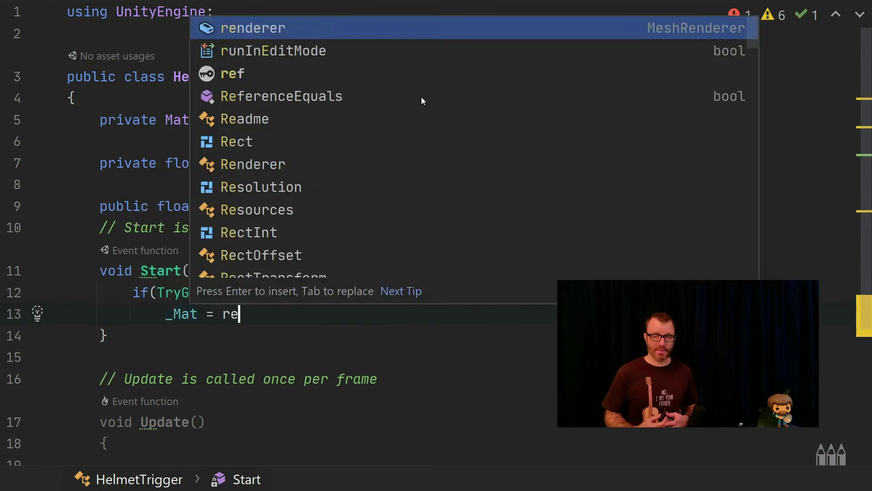
type("nderer.material;")
key("Return")
type("else { Debug.LogError(\"this is a disaster")
key("Down")
key("End")
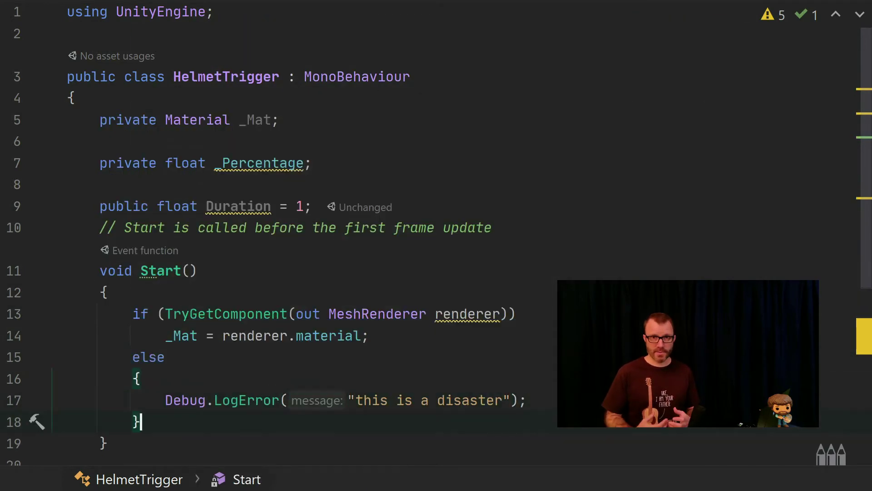
key("Down")
key("Down")
key("Down")
key("Down")
key("Down")
key("Down")
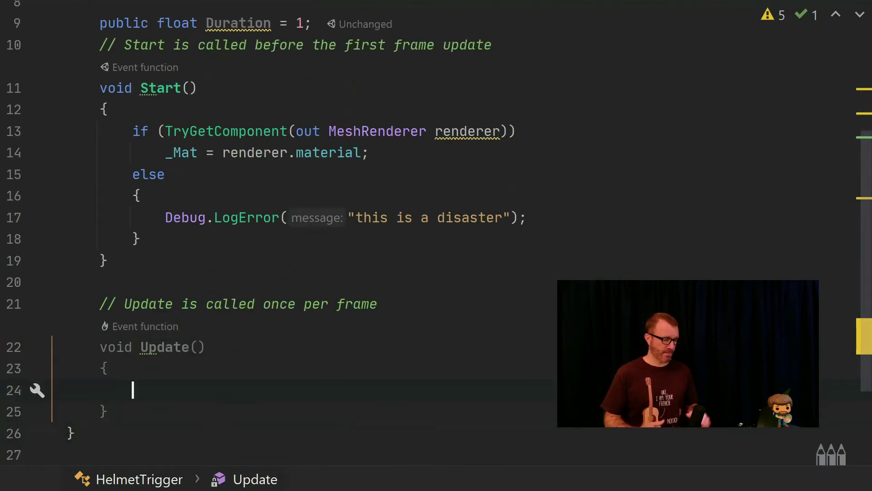
type("_Mat.SetFloat(\"_Percent\", _Percentage);")
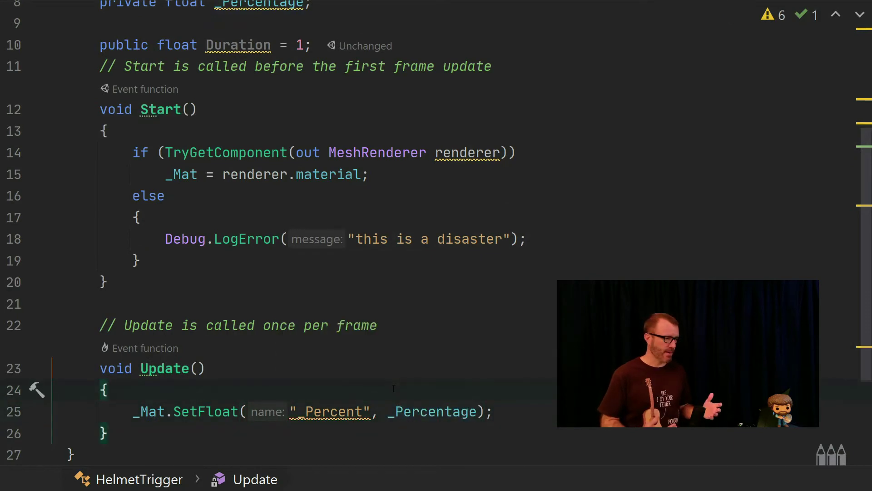
Add a private bool _Fired = false field after Duration
scroll(394, 388, "up", 3)
left_click(314, 109)
key("Return")
type("private bool _Fire")
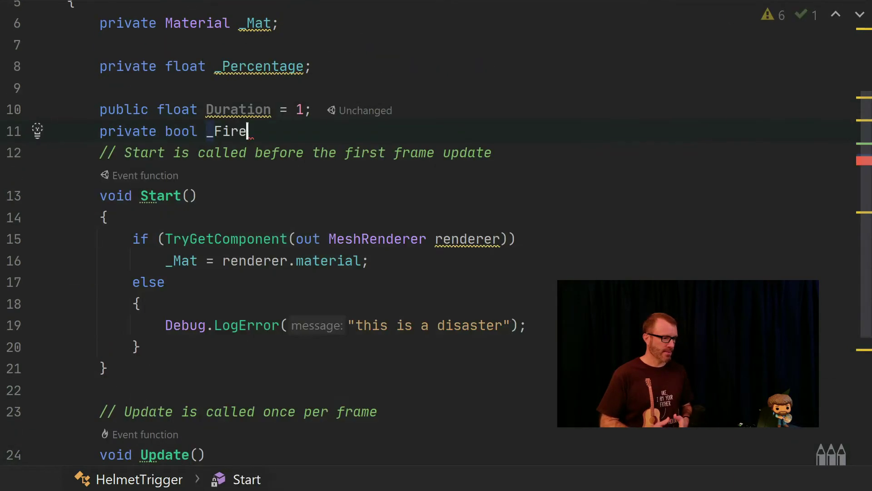
type("d = false;")
In Update(), increase _Percentage by time.deltaTime / Duration while _Fired is true
left_click(107, 239)
key("Return")
type("(_F")
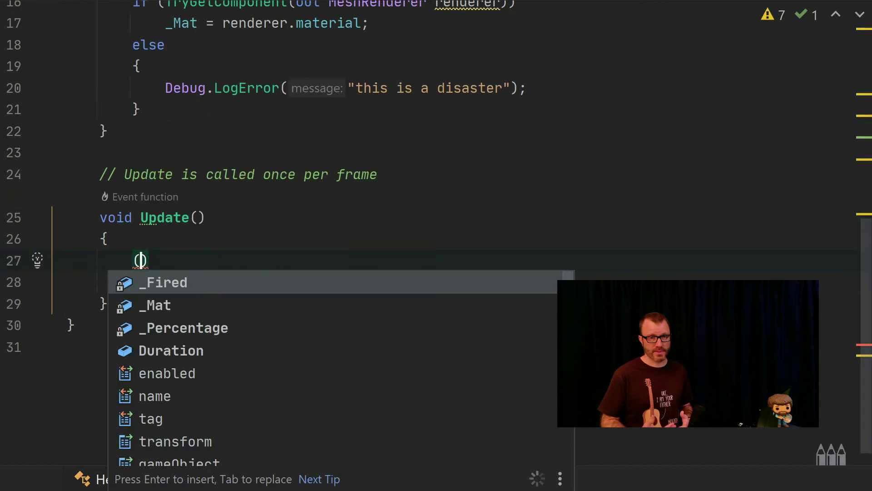
type("i")
key("BackSpace")
key("BackSpace")
type("if(_F")
key("Return")
type(")")
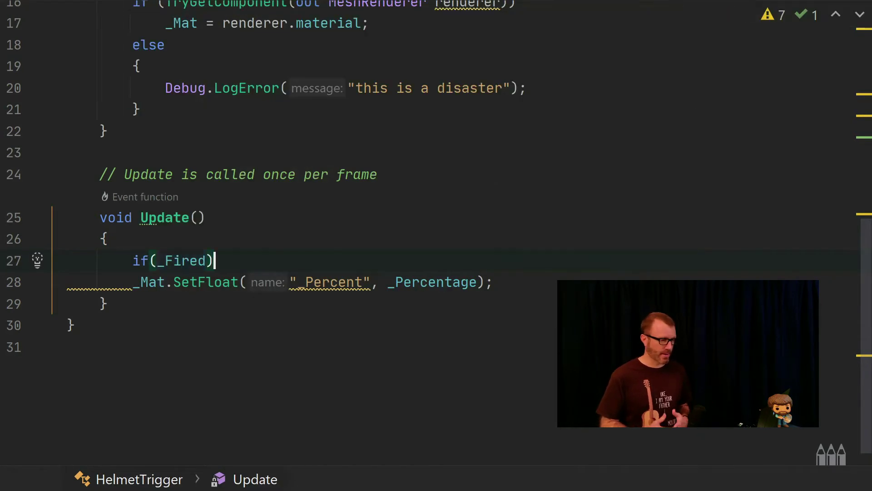
key("Return")
type("{")
key("Return")
type("_")
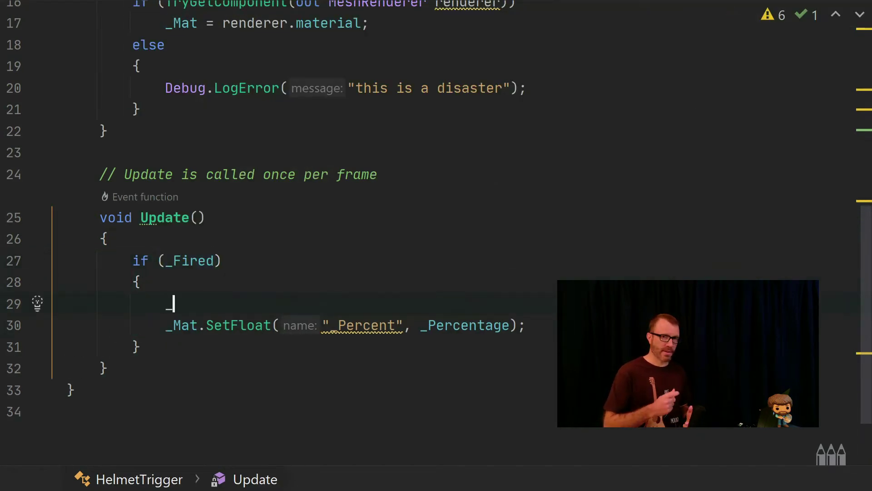
type("Percentage += time")
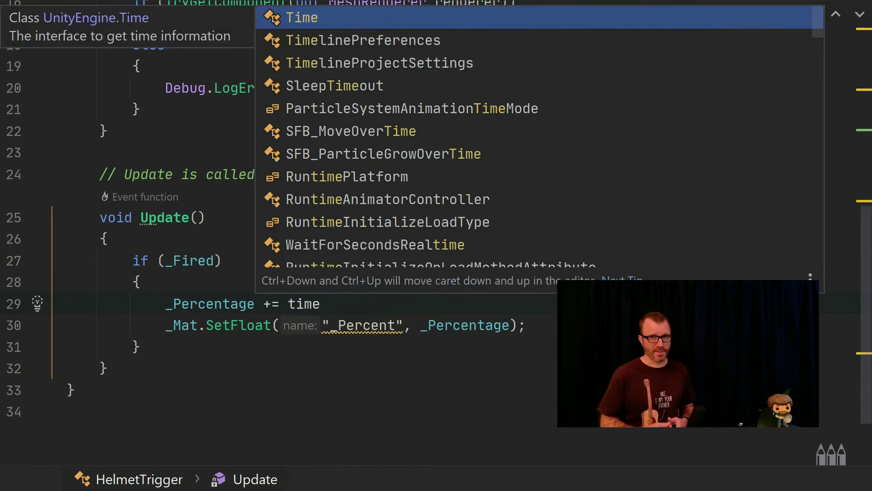
type(".deltaTime / Duration;")
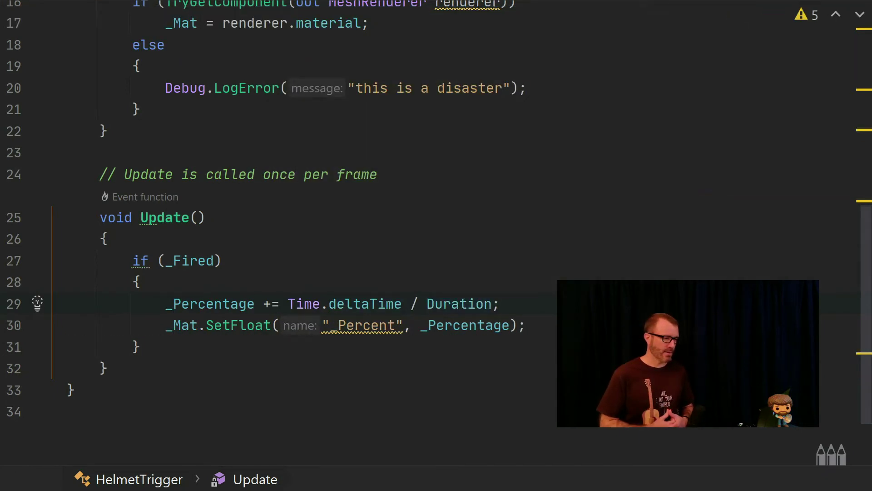
Reset _Percentage to 0 and _Fired to false once _Percentage exceeds 1
key("Down")
key("End")
key("Return")
type("if(_Percentage > 1)")
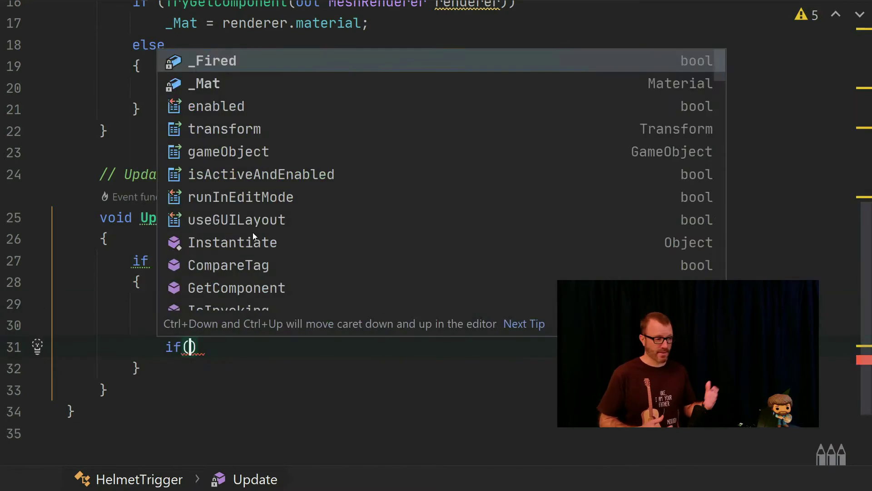
type("{")
key("Return")
type("_Percentage = 0;")
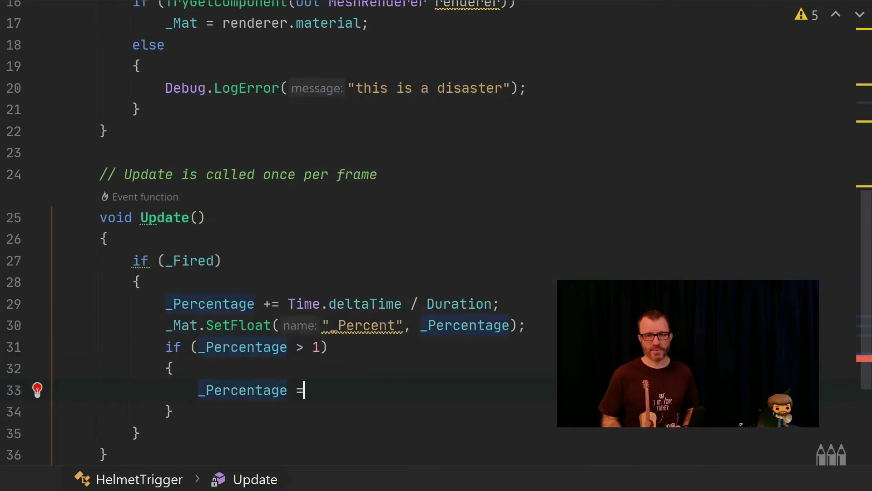
key("Return")
type("_Fired = false;")
key("Down")
key("Down")
key("End")
When Input.GetKeyDown("space") fires, set _Percentage to 0 and _Fired to true
key("Return")
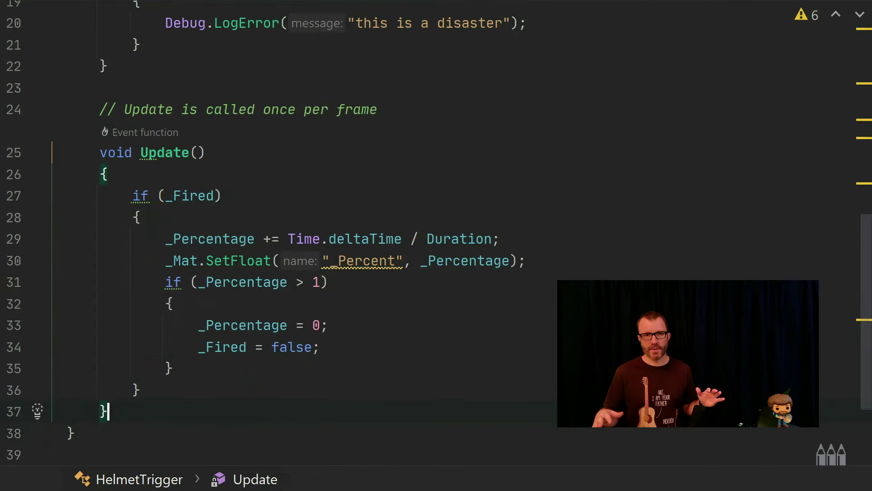
key("Return")
type("if(input.key")
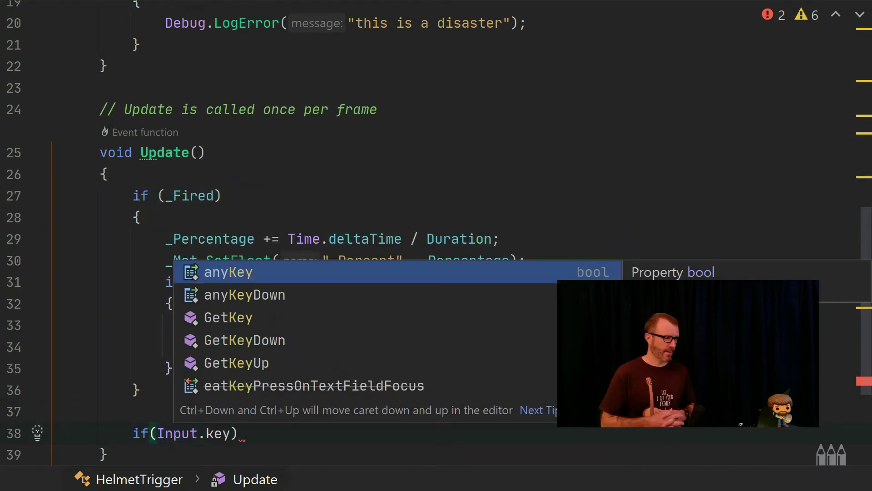
key("Down")
key("Down")
key("Down")
key("Return")
type("\"space")
key("End")
key("Return")
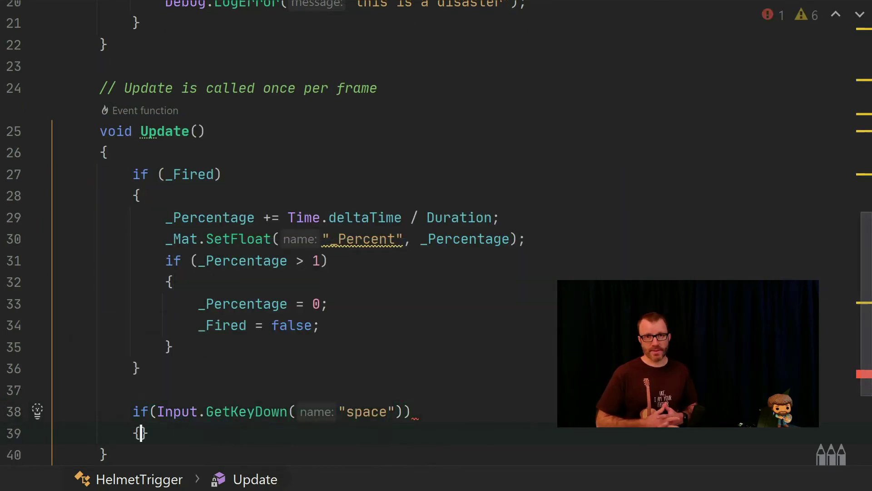
type("{")
key("Return")
type("_Percentage = 0;")
key("Return")
type("_F")
key("Return")
type("= true;")
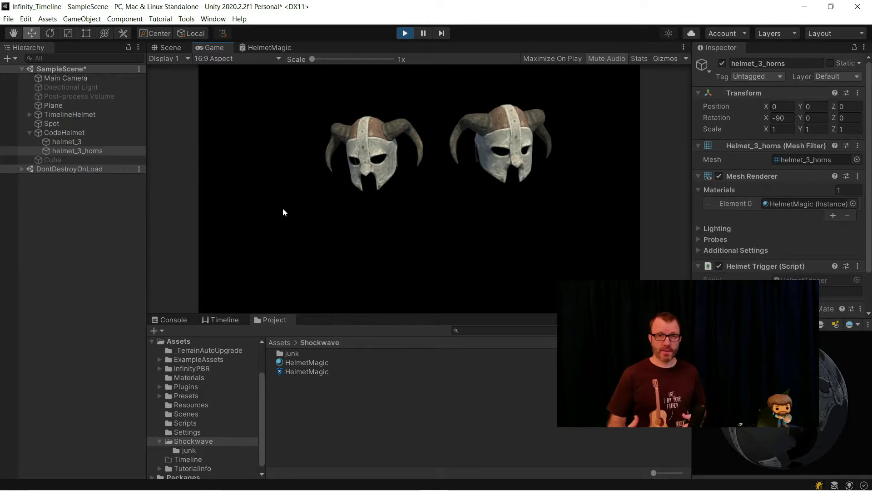
Exit Play mode so the helmet uses the HelmetMagic material again
left_click(405, 33)
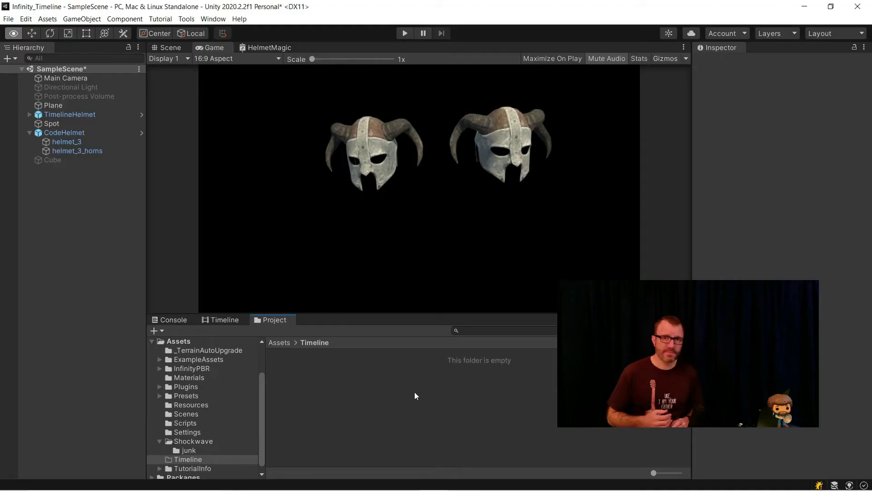
Create C# scripts named ShaderTrack and ShaderControlAsset in the Timeline folder
right_click(415, 394)
mouse_move(409, 132)
left_click(548, 80)
type("ShaderTrack")
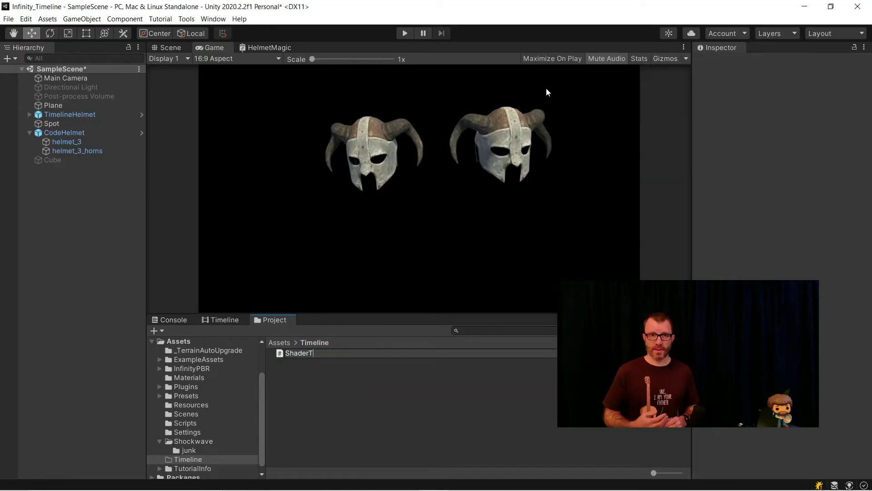
key("Return")
right_click(349, 389)
left_click(522, 78)
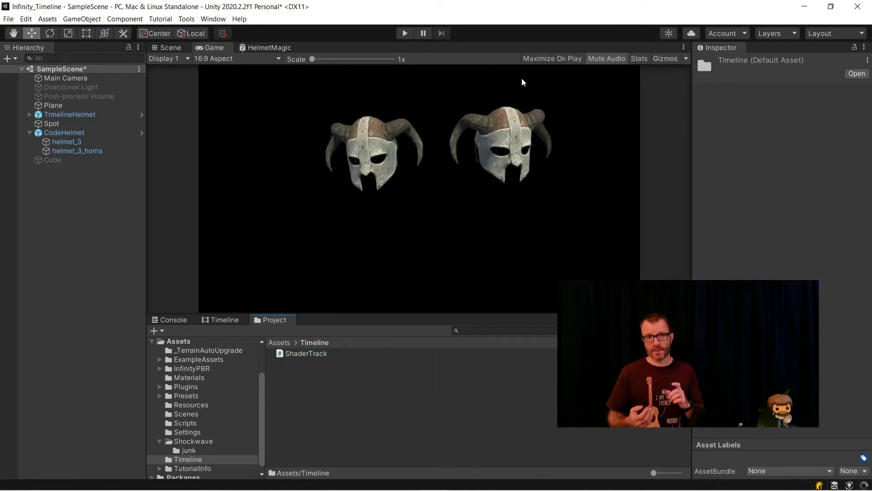
type("ShaderControlAsset")
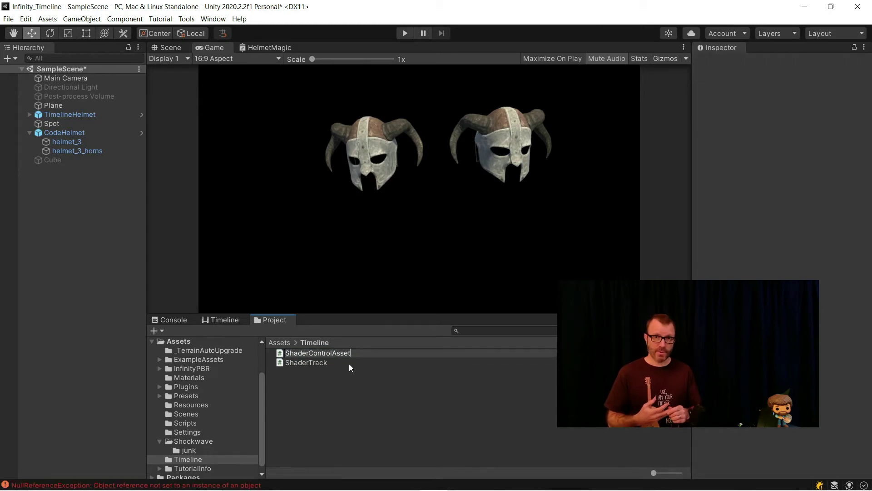
key("Return")
Add two more C# scripts named ShaderPlayable and ShaderMixer
right_click(340, 408)
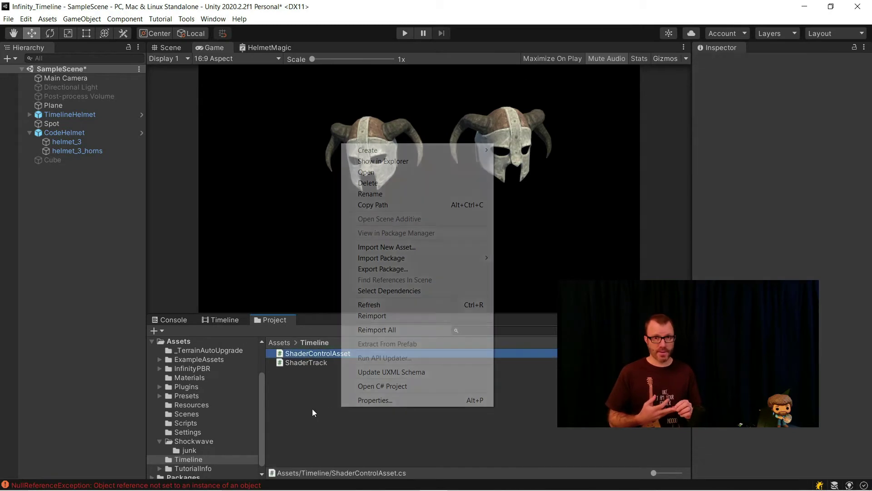
mouse_move(397, 150)
left_click(549, 80)
type("ShaderP")
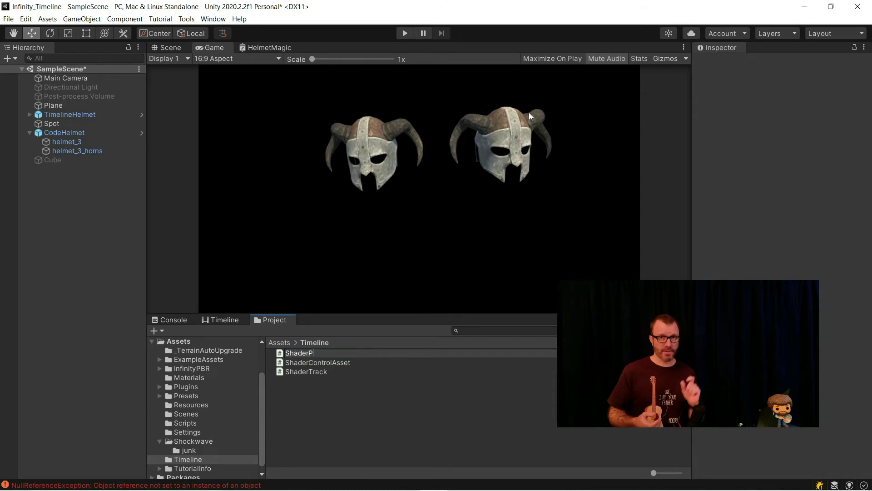
type("layable")
key("Return")
left_click(330, 413)
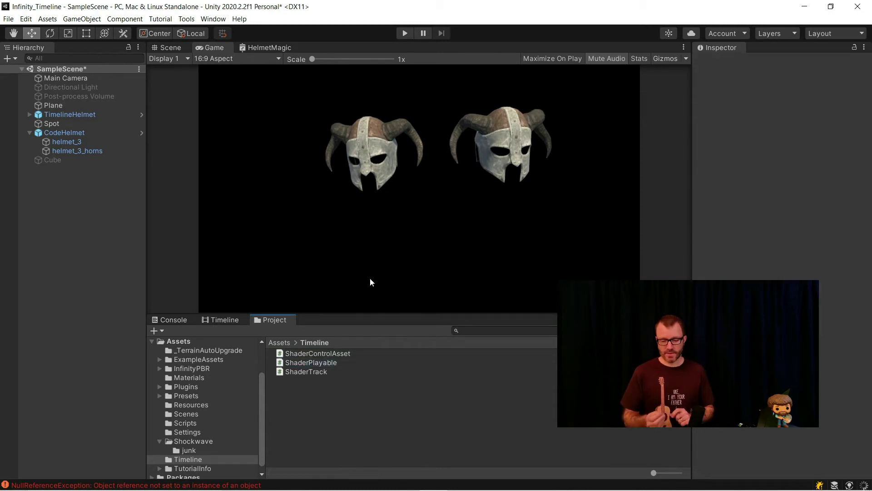
right_click(352, 412)
mouse_move(359, 150)
left_click(520, 85)
type("ShaderM")
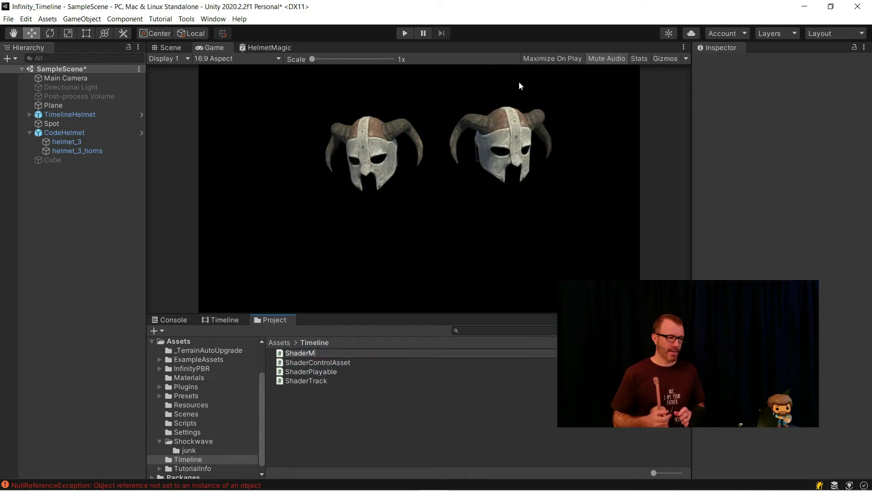
type("ixer")
key("Return")
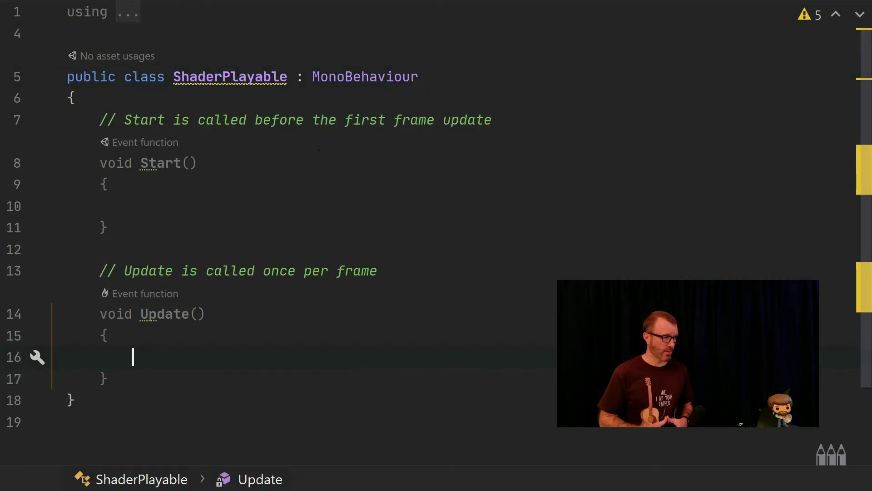
Make ShaderPlayable a PlayableBehaviour with only a public float FloatVal = 0 field
left_click_drag(14, 380, 12, 120)
key("BackSpace")
left_click(418, 77)
key("ctrl+BackSpace")
type("Playab")
key("Return")
key("Down")
key("Down")
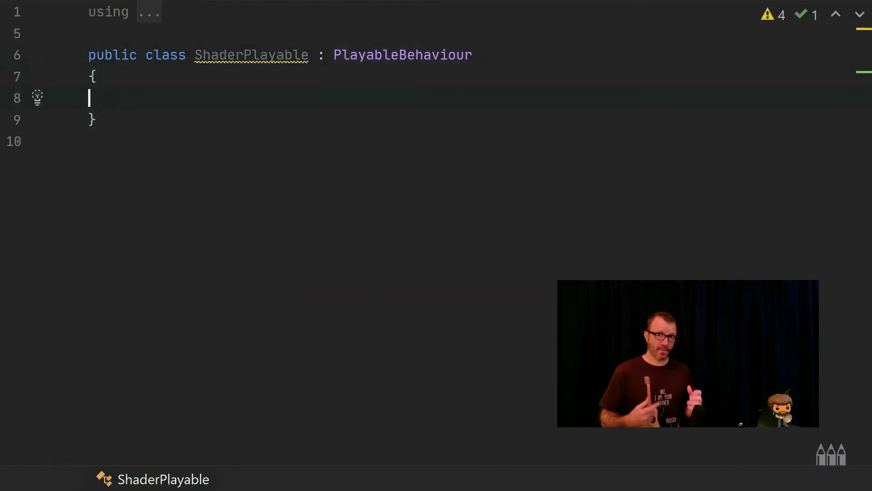
type("public float Float")
key("BackSpace")
key("BackSpace")
type("oatVal = 0;")
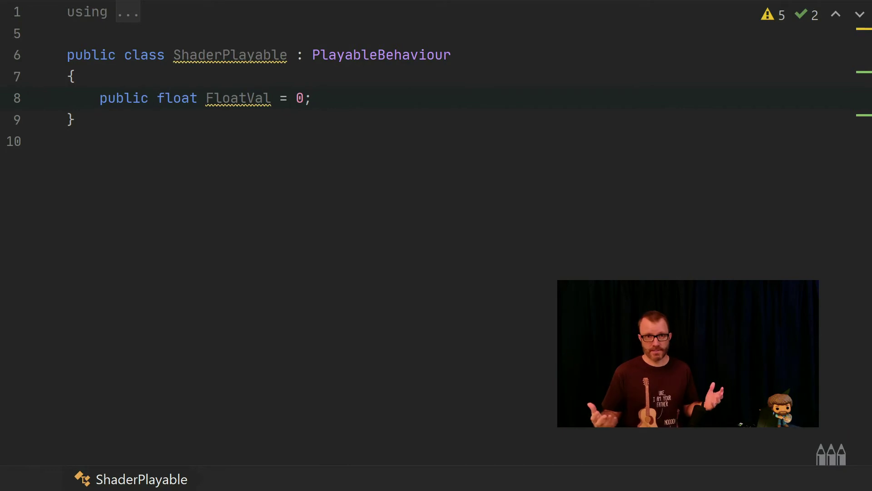
Change ShaderControlAsset to a PlayableAsset with an empty CreatePlayable implementation
key("ctrl+Tab")
left_click_drag(13, 379, 18, 131)
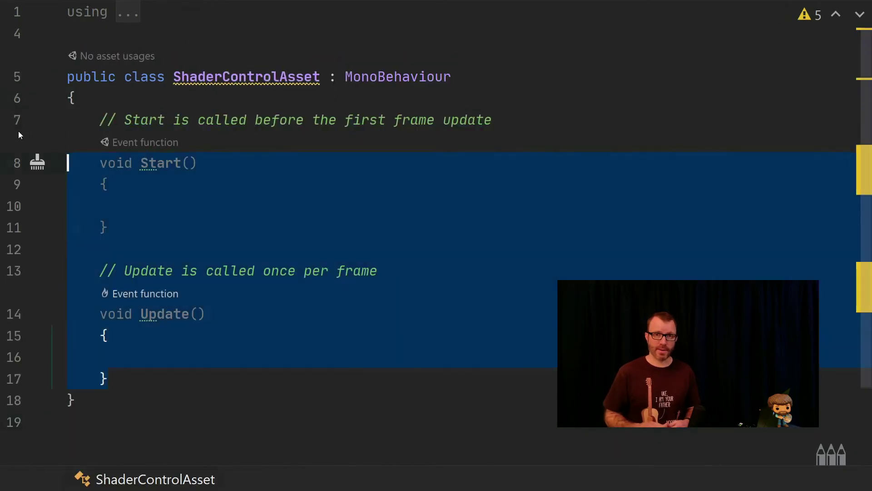
key("BackSpace")
left_click(418, 76)
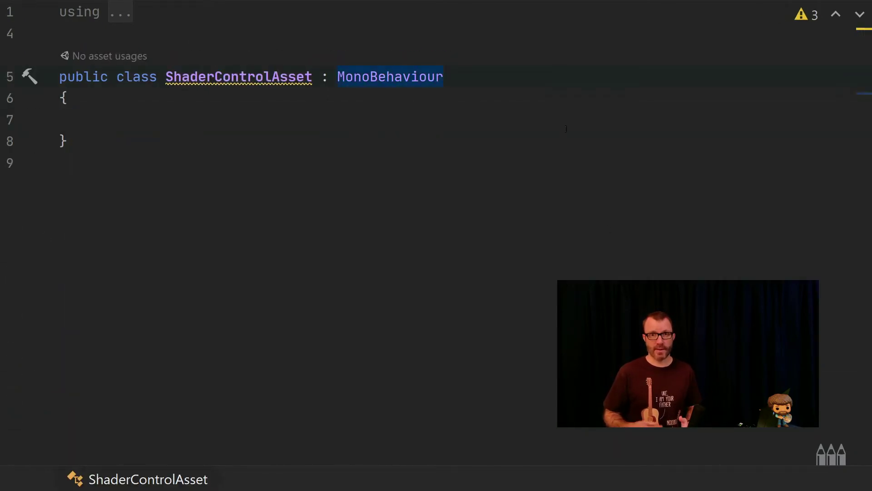
type("PlayableAsset")
key("Return")
key("alt+Return")
key("Return")
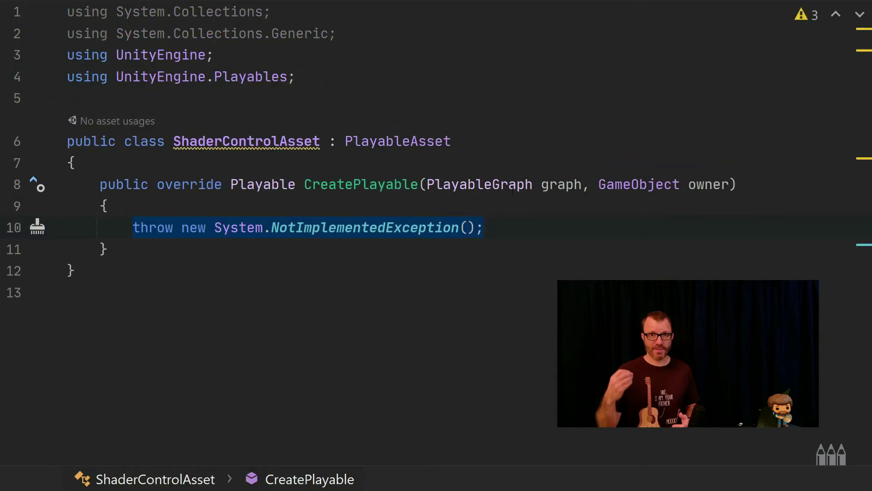
key("BackSpace")
Create the playable via ScriptPlayable<ShaderPlayable>.Create(graph) and add a public FloatVal = 0 field
type("var p")
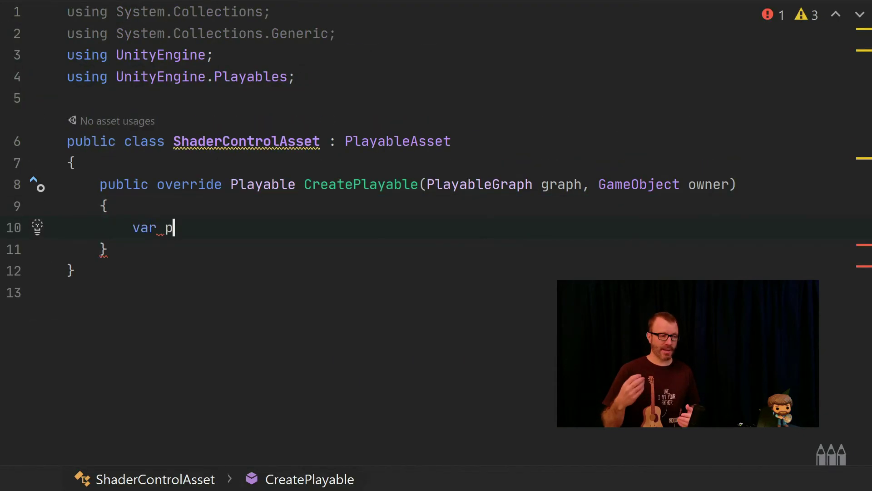
type("layable = S")
key("Return")
type("S>")
key("Return")
type(">.Create(")
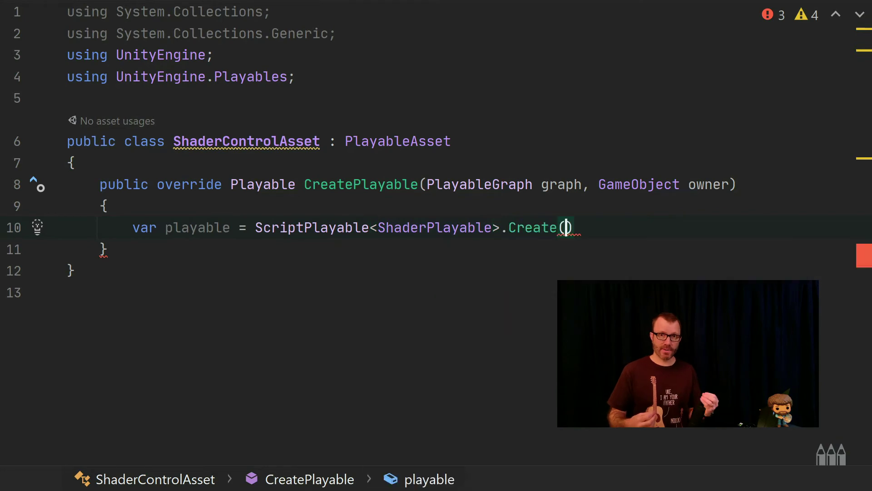
type("graph)")
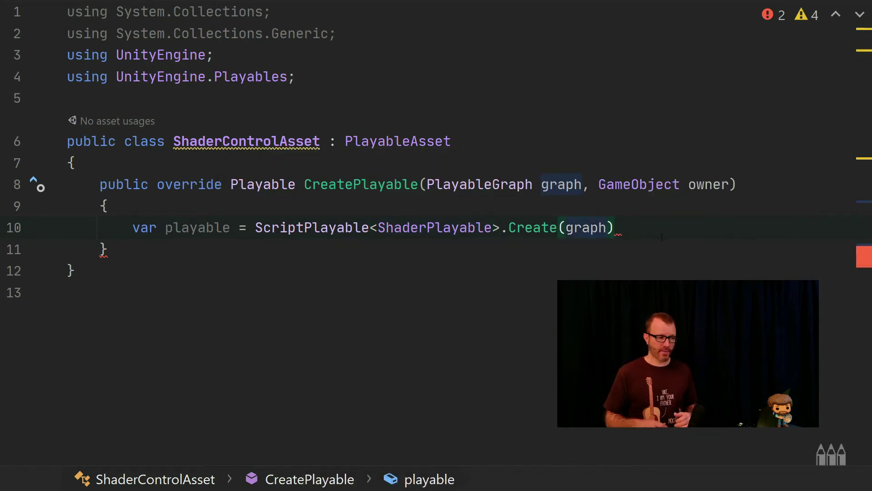
type(";")
key("Up")
key("Up")
key("End")
key("Return")
type("public float FloatVal = 0;")
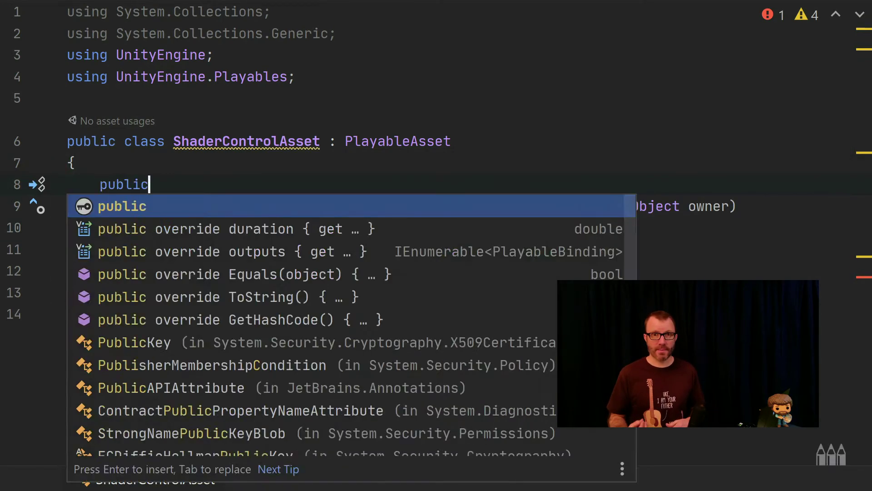
Copy FloatVal into the playable's ShaderPlayable behaviour and return the playable
key("Down")
key("Down")
key("Down")
key("End")
key("Return")
key("Return")
type("Sh")
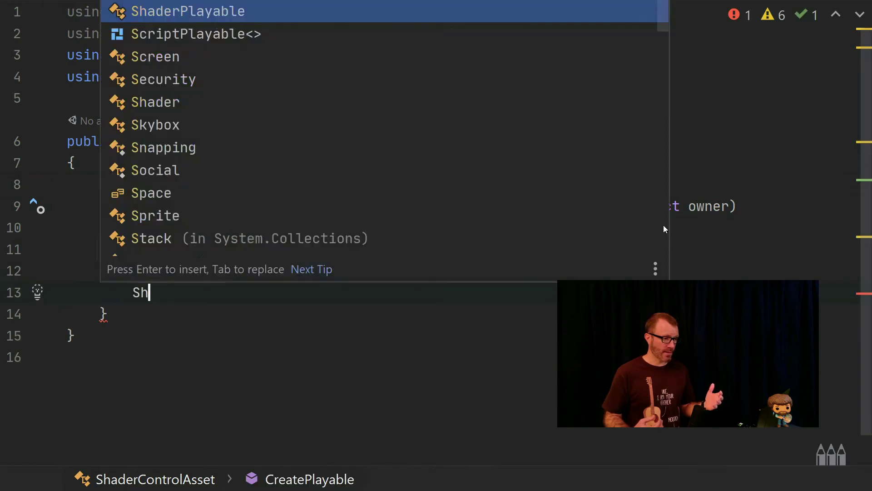
type("aderPlayable runtimePlayable = playable.GetBehaviour();")
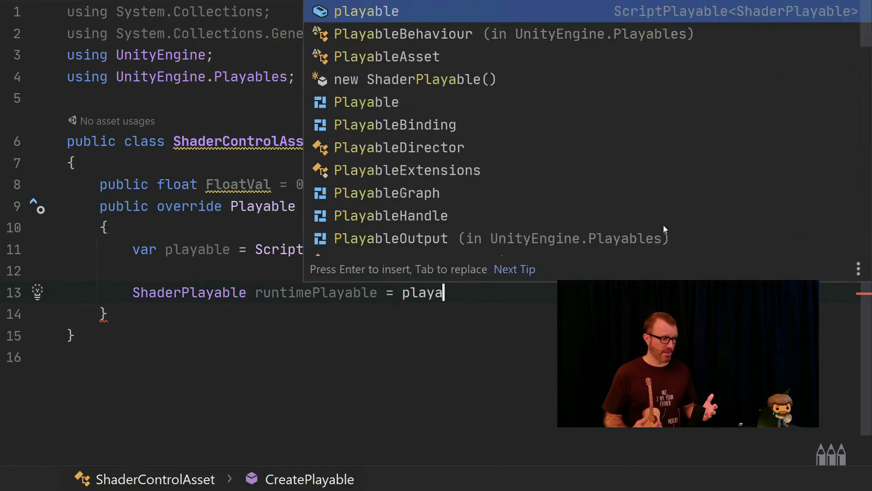
key("Return")
type("runtimePlayable")
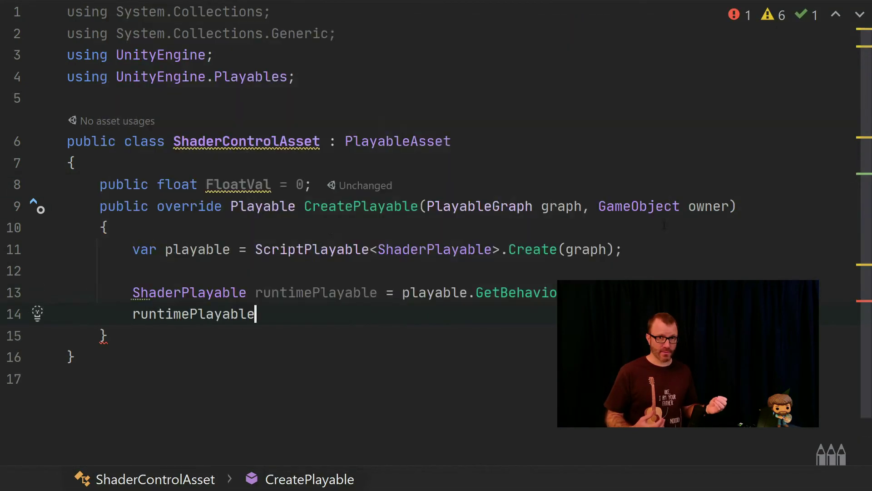
type(".FloatVal = FloatVal;")
key("Return")
key("Return")
type("return playable;")
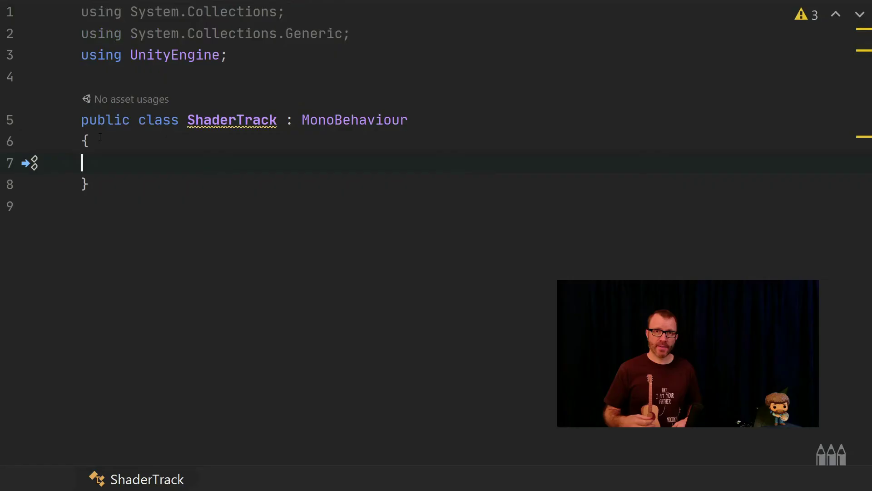
Make ShaderTrack derive from TrackAsset and import the UnityEngine.Timeline namespace
type("TrackA")
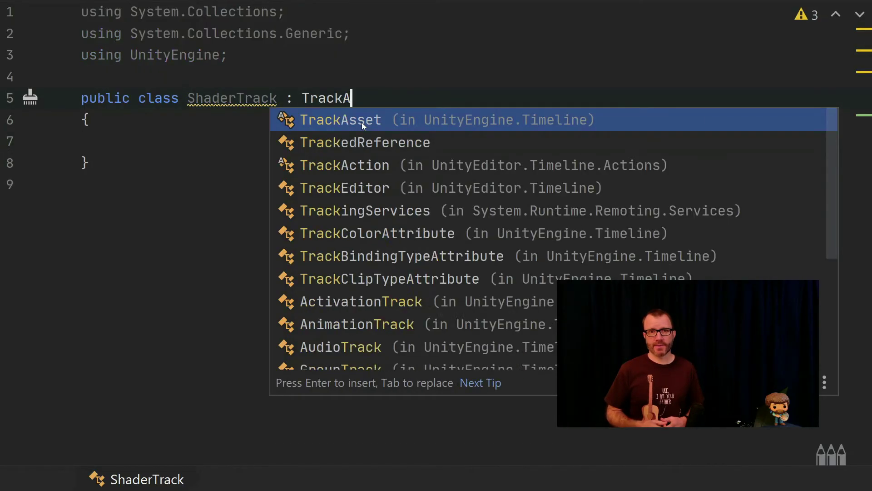
key("Return")
key("Up")
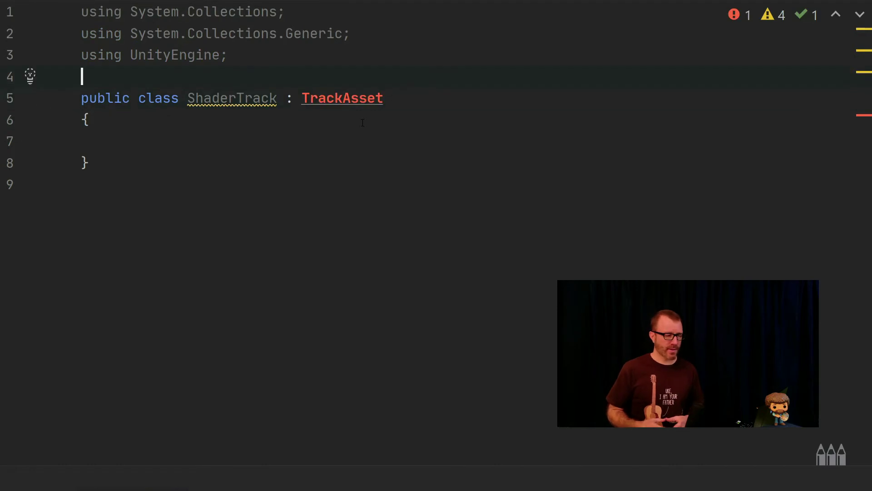
key("Down")
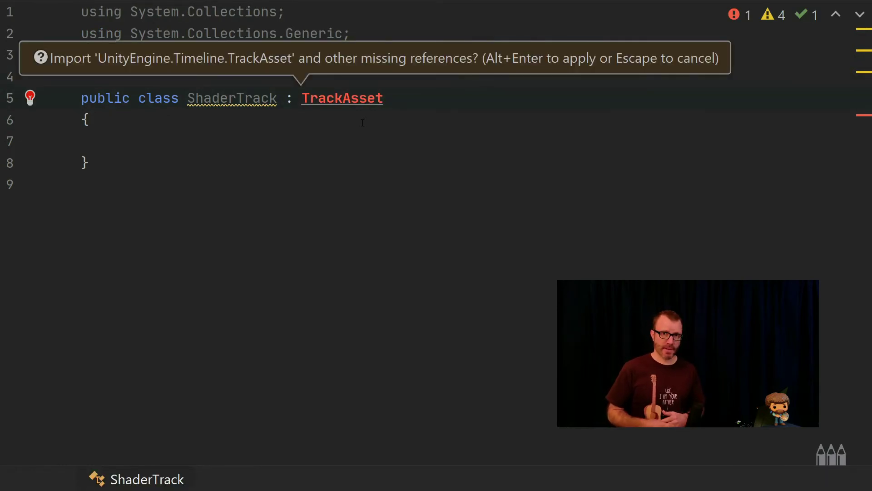
key("alt+Return")
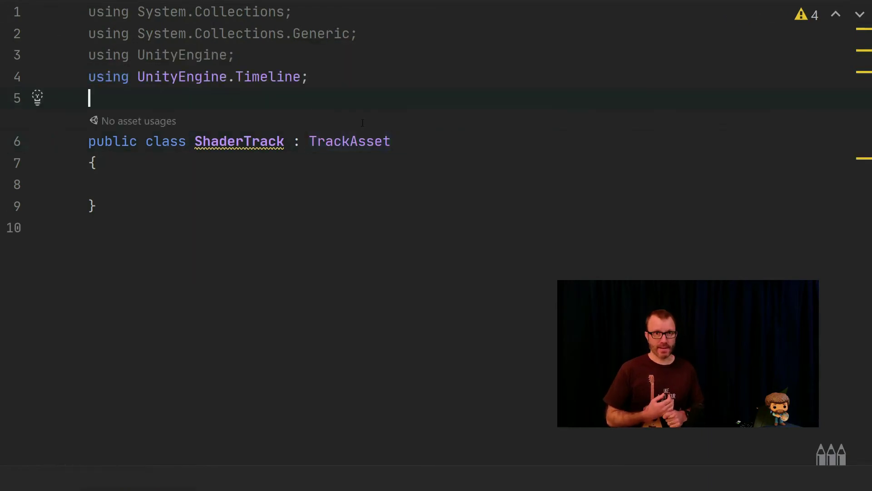
key("Return")
Add the [TrackClipType(typeof(ShaderControlAsset))] attribute above the class
type("[TrackC")
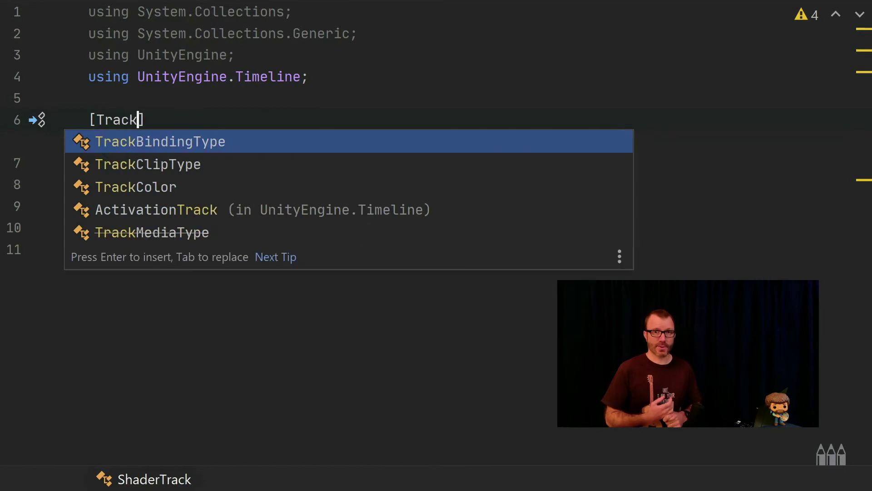
key("Return")
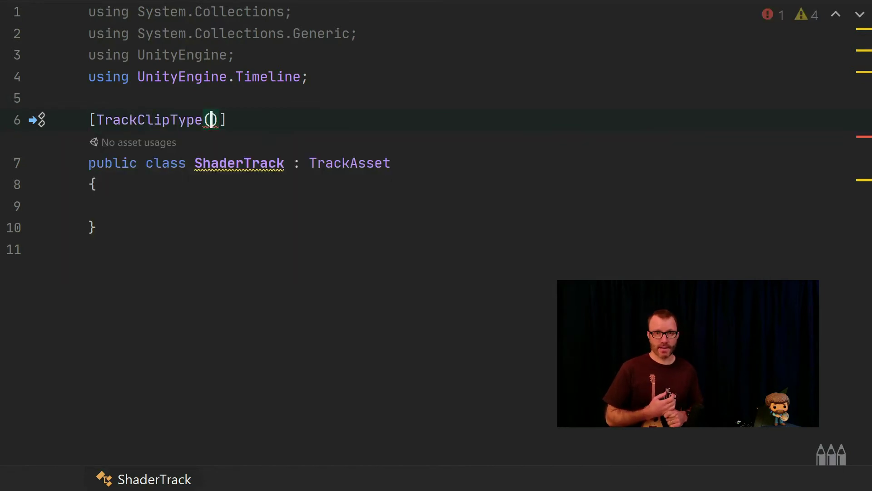
type("typeo")
key("Return")
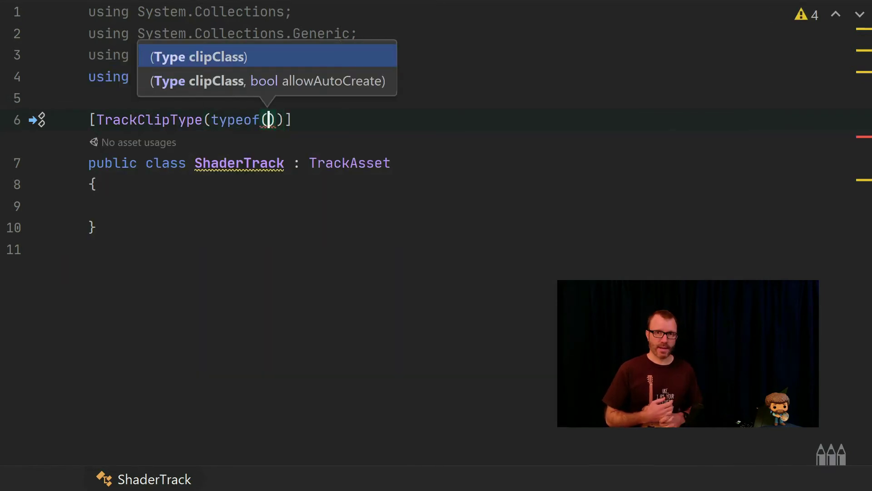
type("ShaderCon")
key("Return")
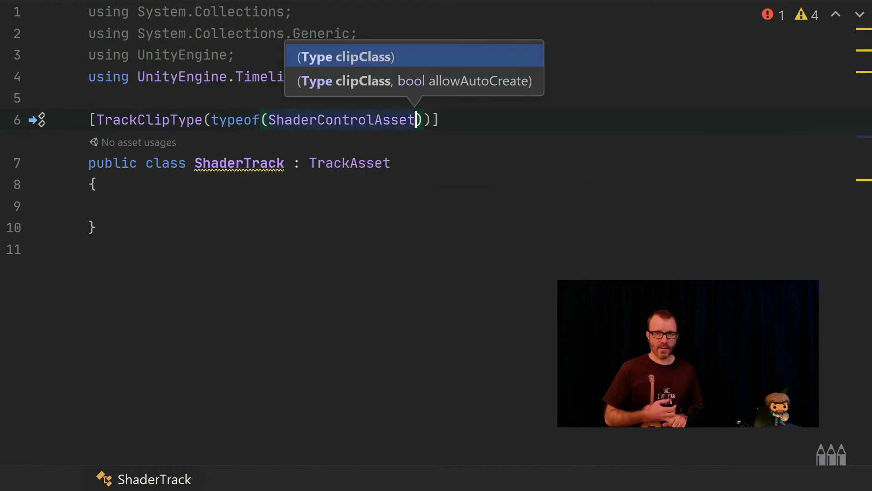
key("End")
Add the [TrackBindingType(typeof(Renderer))] attribute
key("Return")
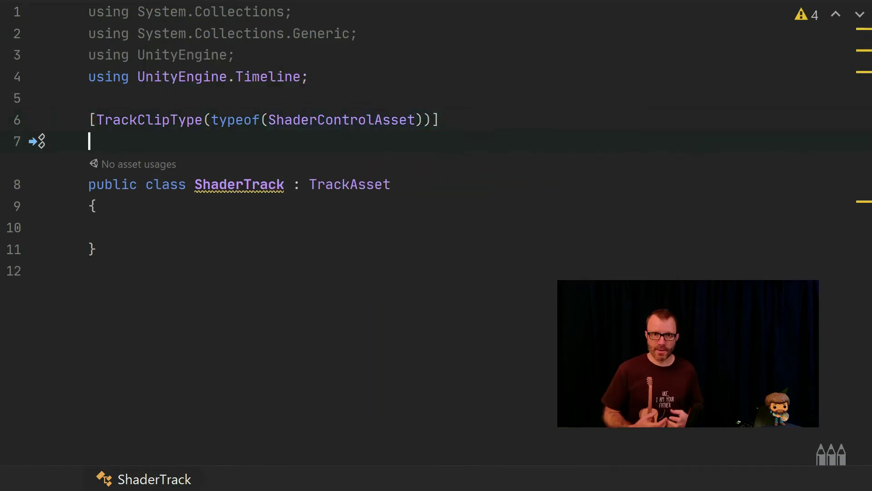
type("[")
type("TrackB")
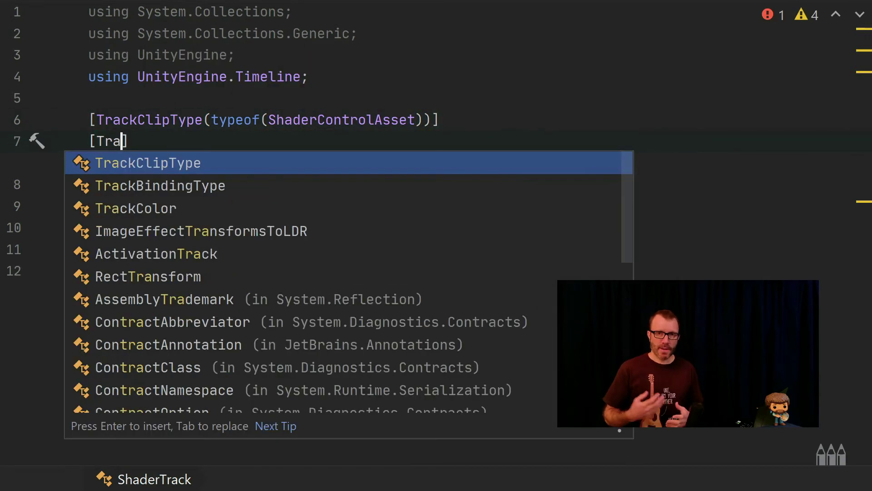
key("Return")
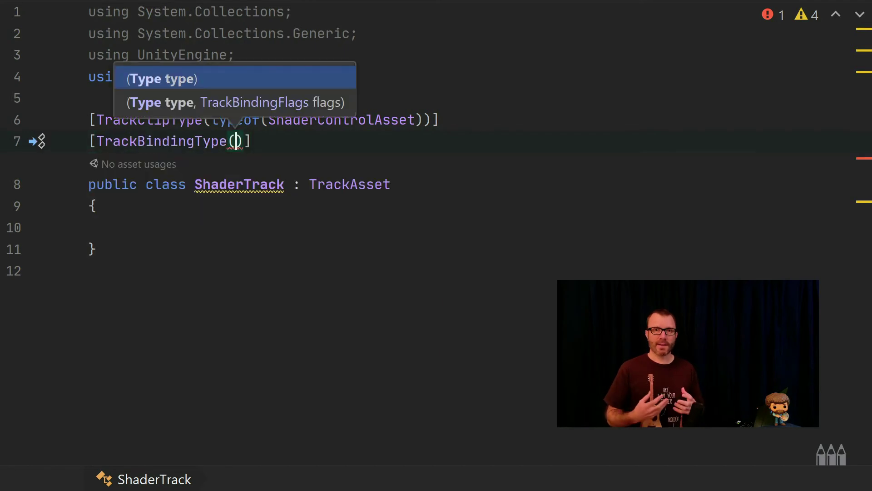
type("ty")
key("Return")
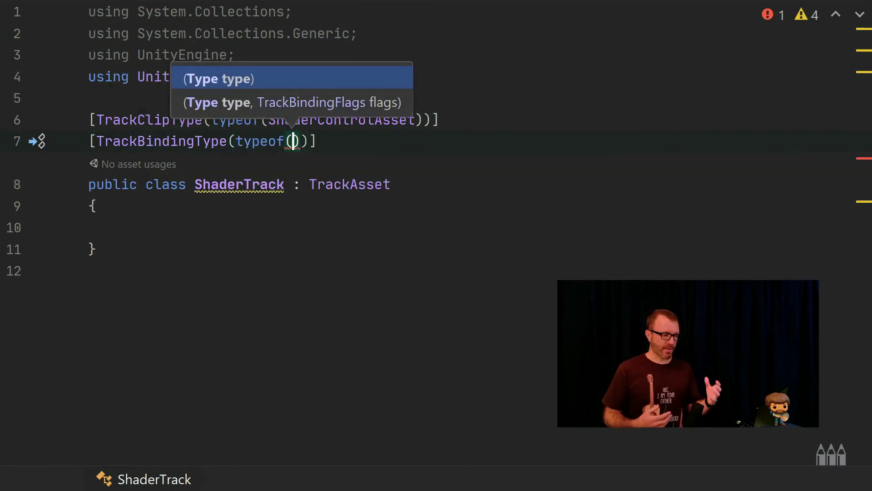
type("Renderer")
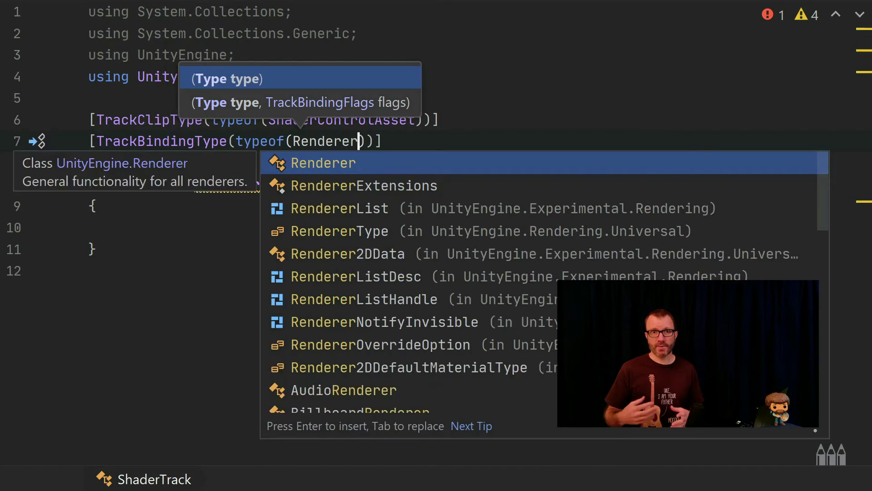
left_click(358, 184)
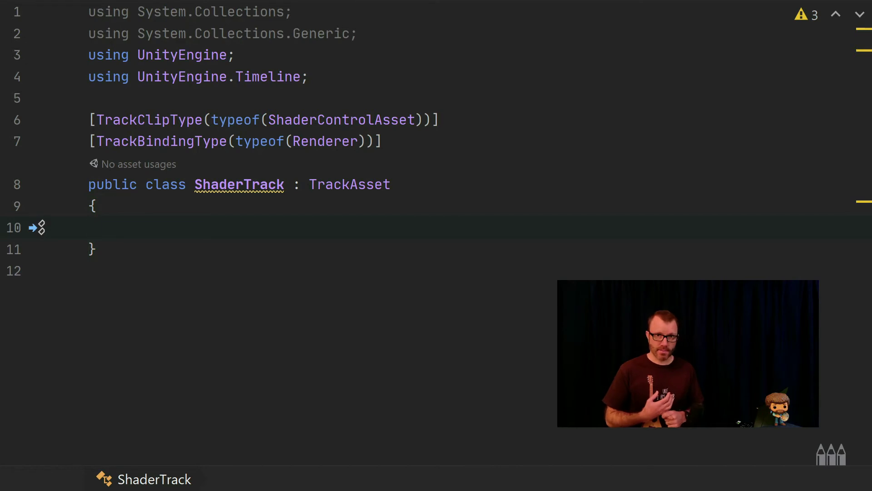
Add a public string ShaderVarName field and a CreateTrackMixer override
type("public string ShaderVarName")
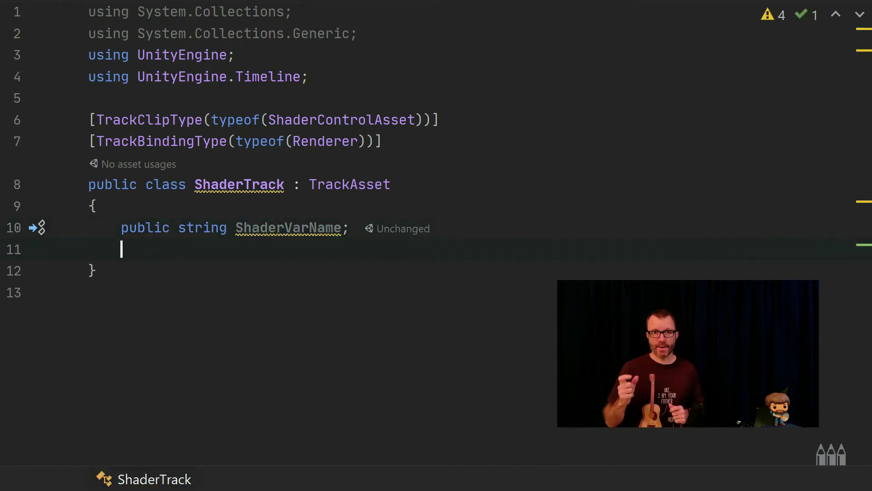
type("ver")
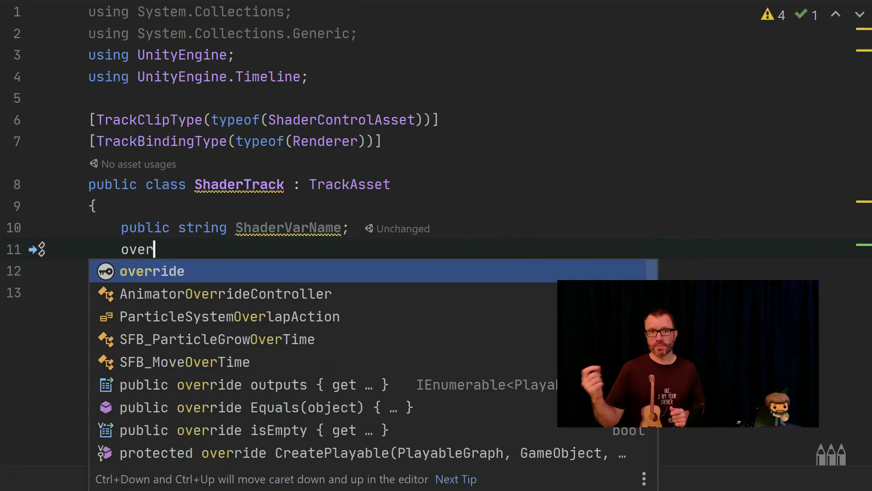
key("Return")
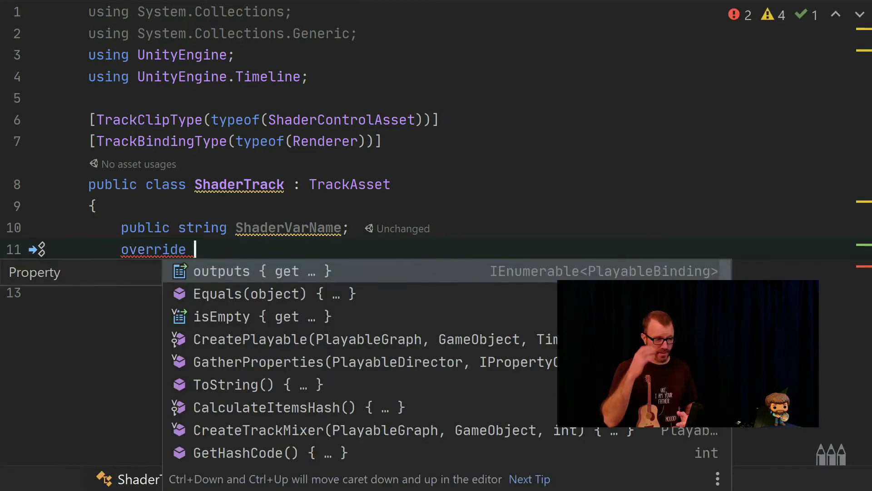
type("cre")
key("Return")
key("Return")
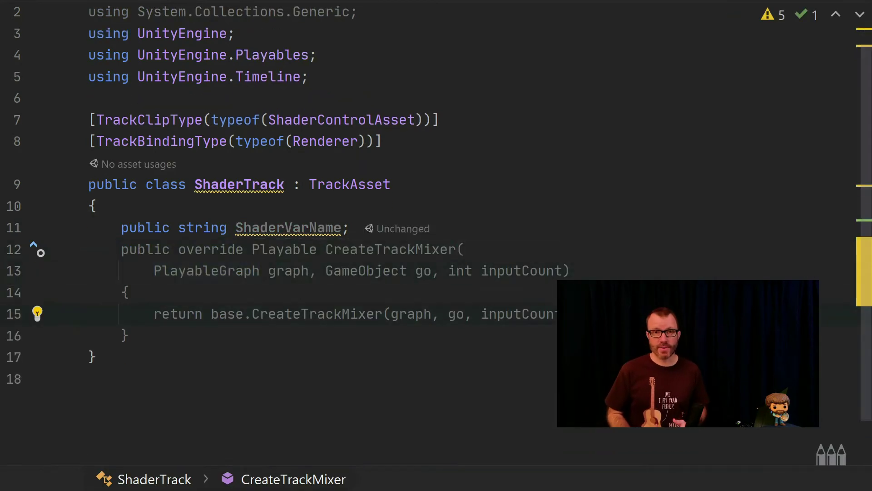
key("Return")
Create the mixer with ScriptPlayable<ShaderMixer>.Create(graph, inputCount) inside CreateTrackMixer
type("var mixer = ")
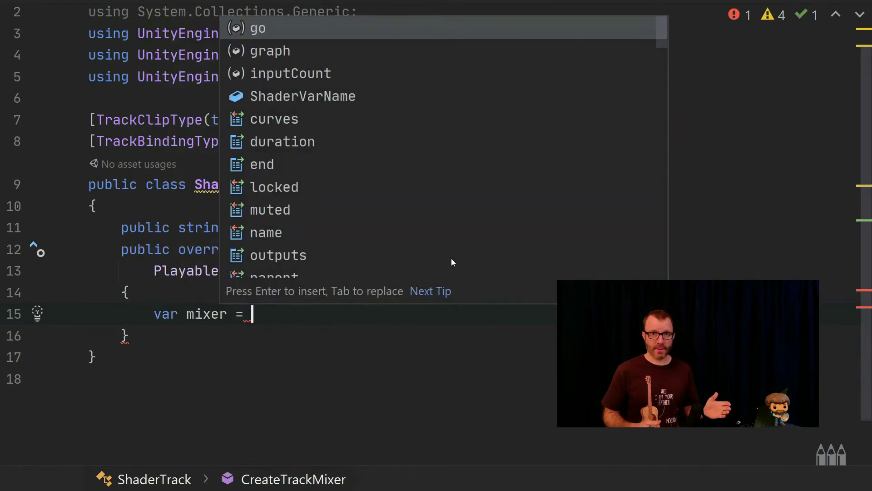
type("ScriptPla")
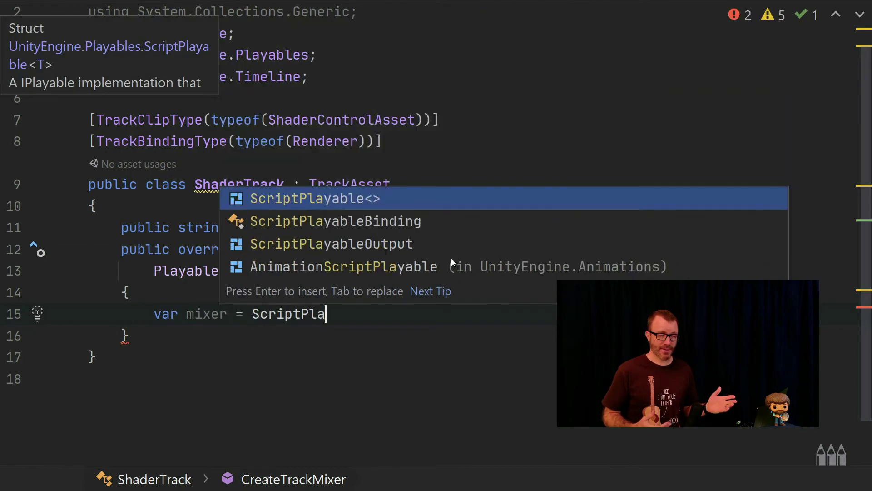
key("Return")
type("ShaderMixer>")
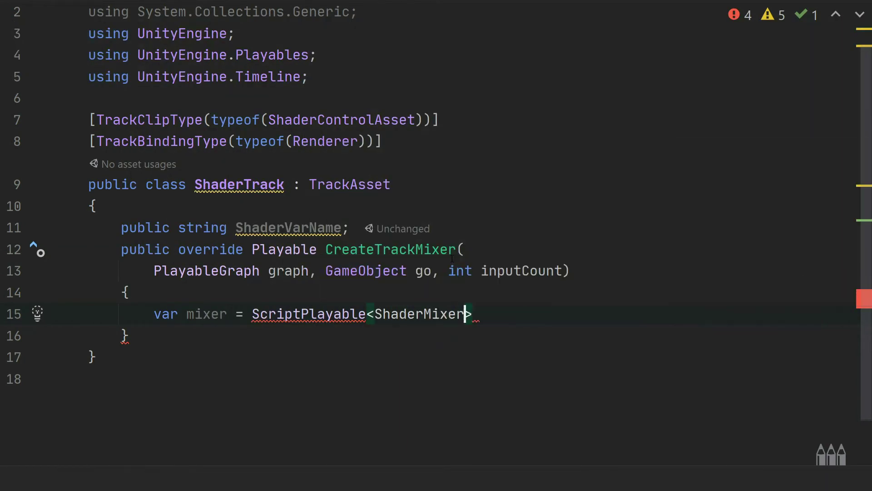
key("Right")
type(".c")
key("Return")
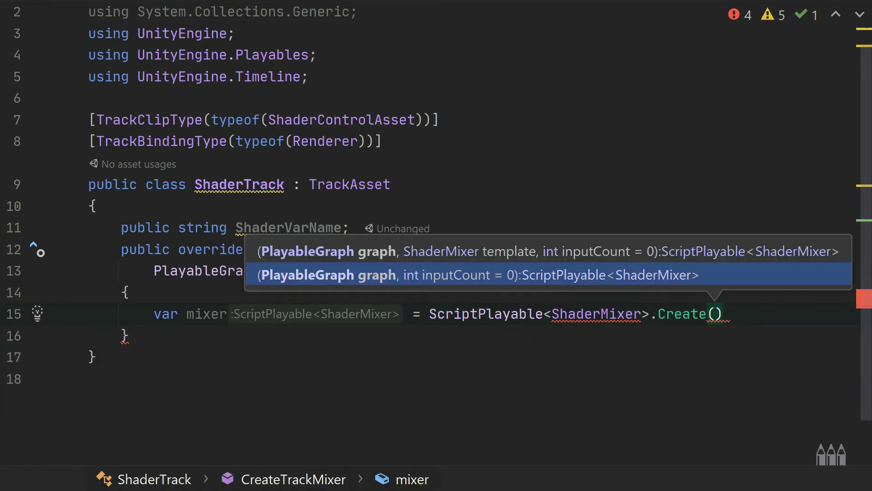
type("graph,")
key("Return")
Make ShaderMixer derive from PlayableBehaviour, undoing an unwanted Rendering.Universal import
type(";")
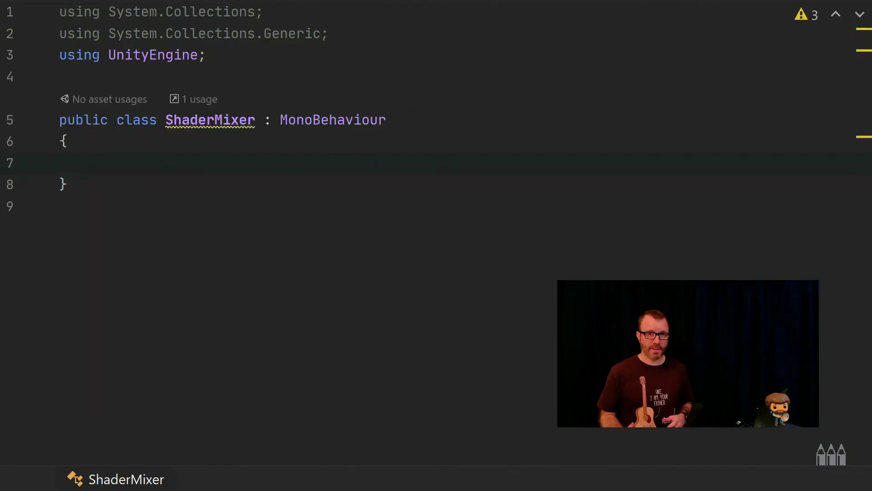
double_click(332, 120)
type("PlayableB")
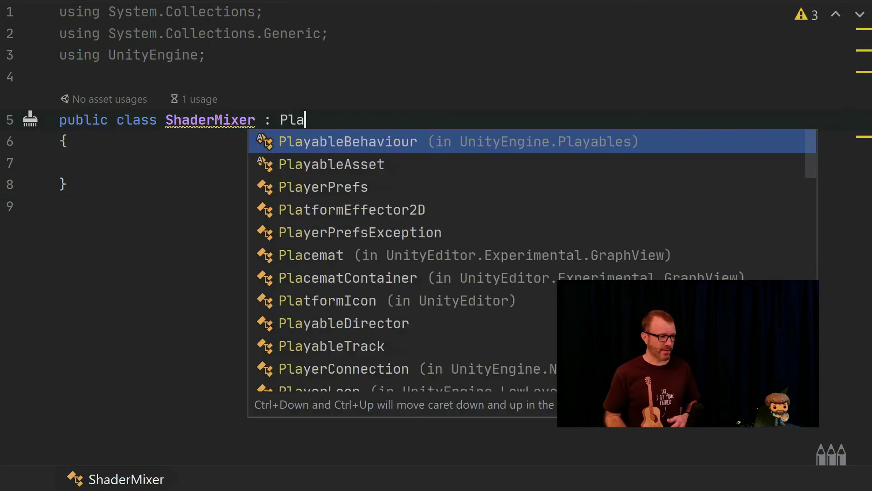
key("Return")
key("ctrl+Tab")
key("ctrl+Tab")
key("ctrl+Tab")
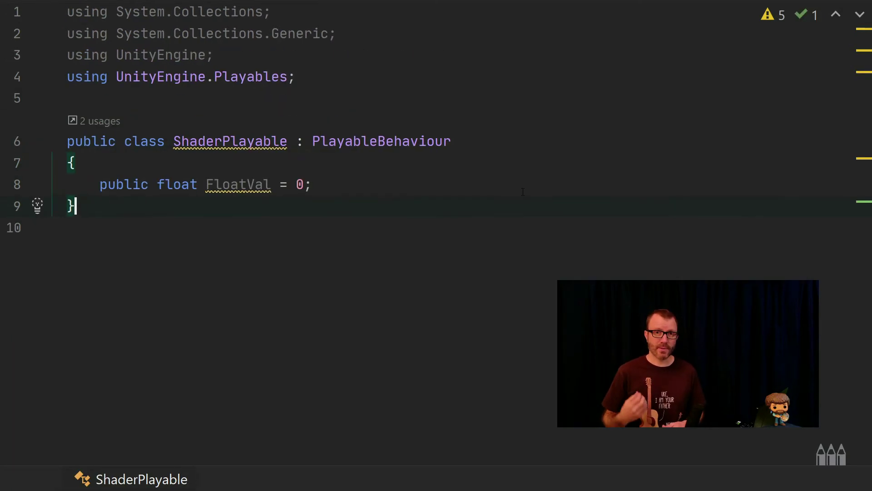
key("ctrl+Tab")
key("Return")
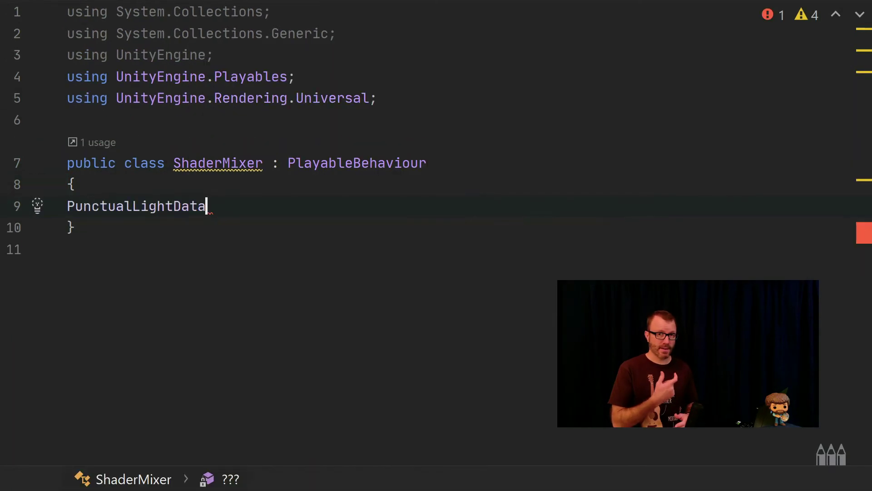
key("ctrl+z")
key("ctrl+z")
key("ctrl+z")
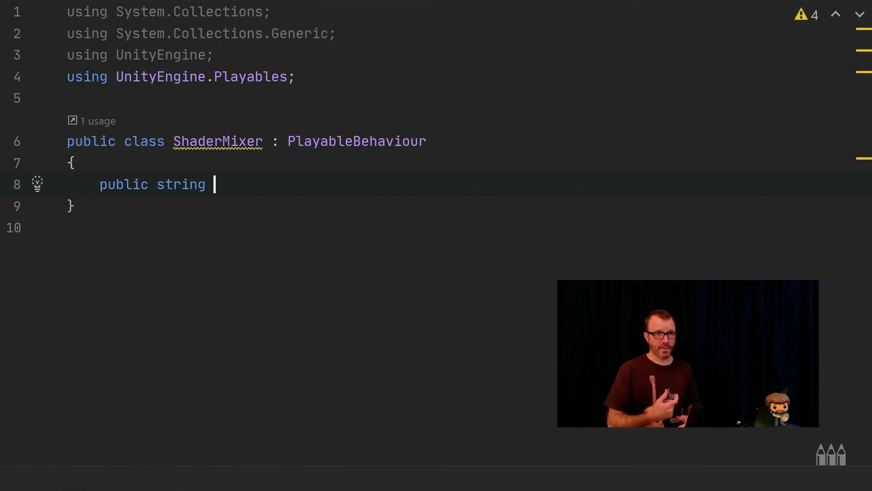
Add a ShaderVarName field and a ProcessFrame override without the base call
type("ShaderVarName;")
key("Return")
type("override")
key("Down")
key("Down")
key("Down")
key("Return")
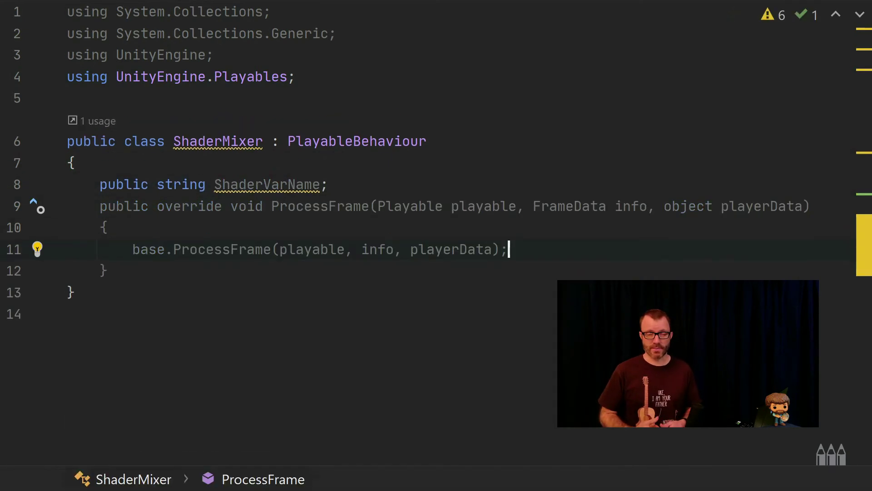
key("shift+Up")
key("BackSpace")
key("Return")
Cast playerData to Renderer, return if null, and store playable.GetInputCount() in inputCount
type("Render")
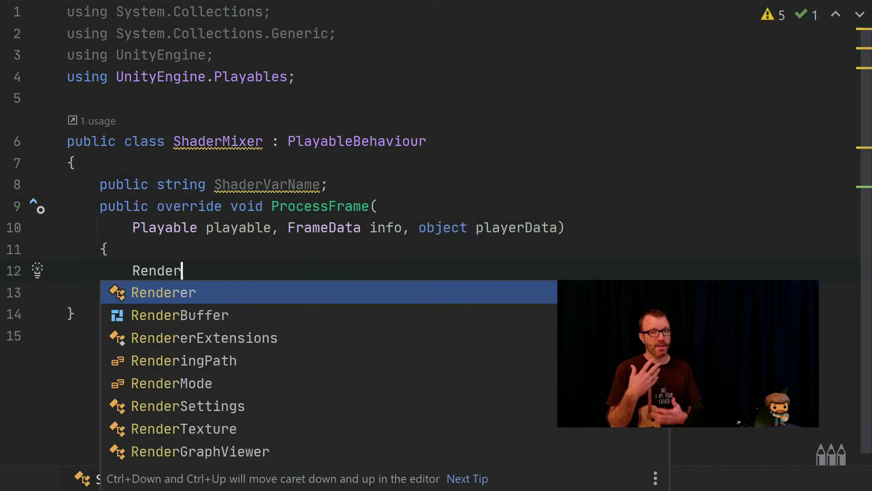
type("er rend = playerData as Renderer;")
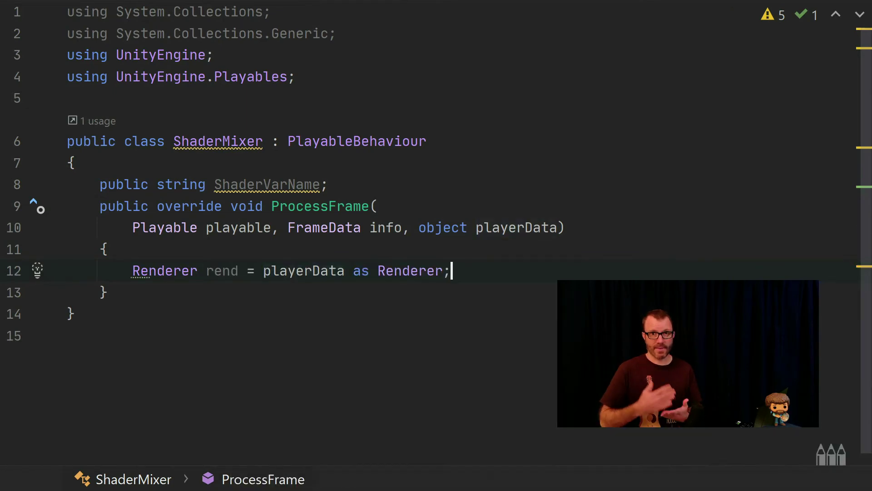
key("Return")
type("if(rend == null)")
key("Return")
type("return;")
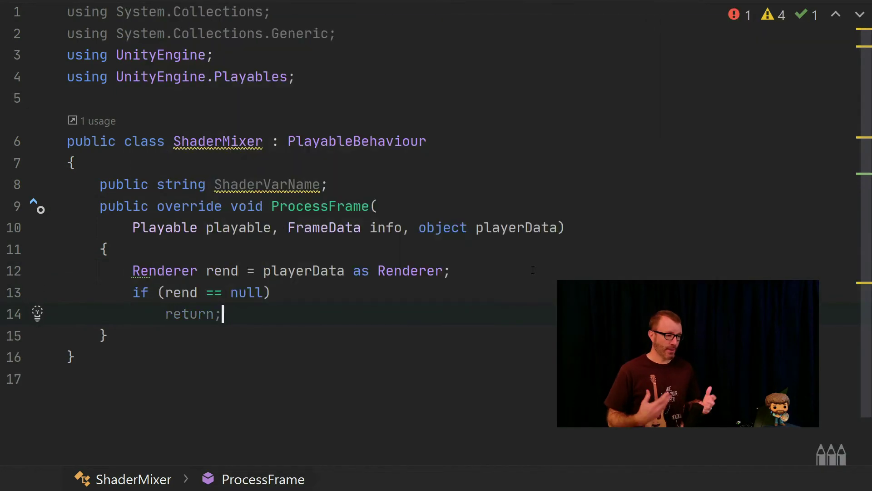
key("Return")
key("Return")
type("int inputCount = playable.GetInputCount();")
key("Return")
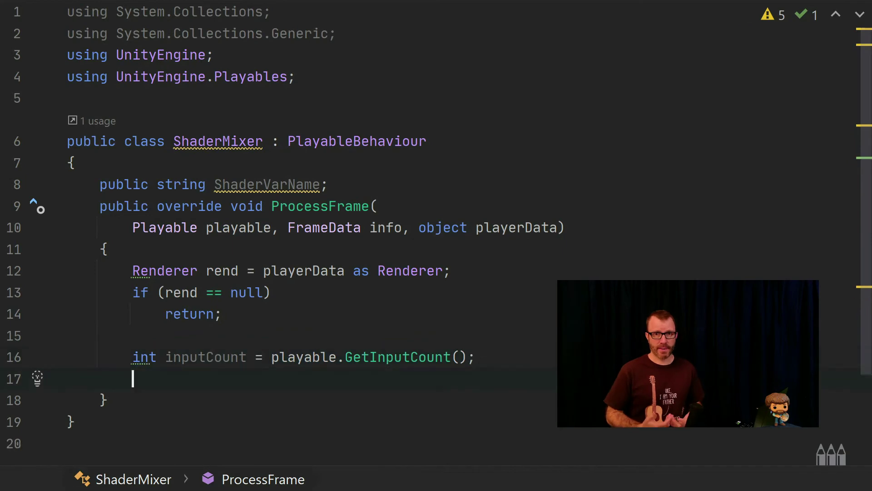
Add a for loop over all inputs, preceded by float finalFloat = 0
type("for (int index = 0; index < inputCount; index++")
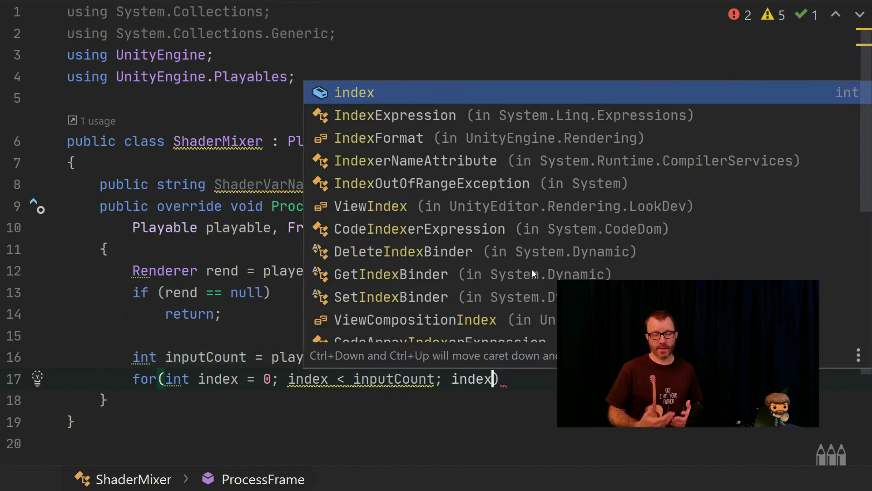
key("Return")
key("End")
key("Return")
type("float finalFloat = 0;")
left_click(165, 421)
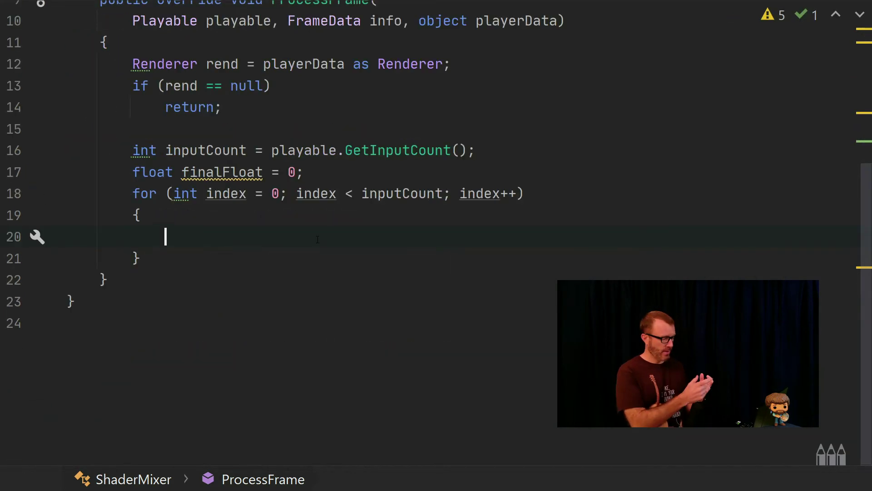
In the loop, add each input ShaderPlayable's FloatVal times its weight to finalFloat
type("float weight = playable.GetInputWeight(index);")
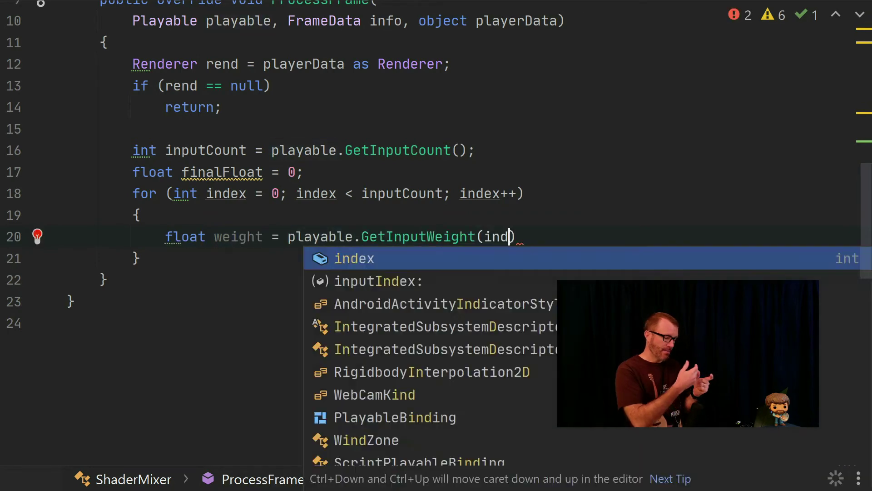
key("Return")
type("var inputPlayable = (ScriptPlayable<ShaderPlayable>) playable.GetI")
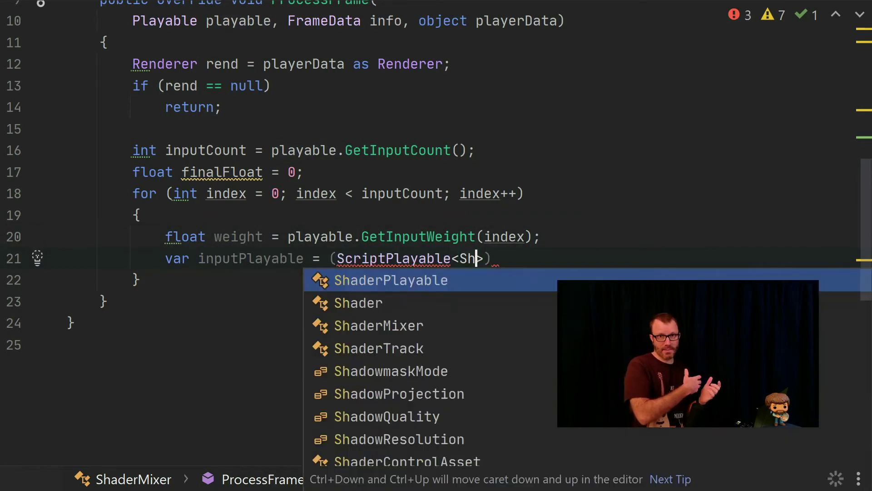
type("nput(index);")
key("Return")
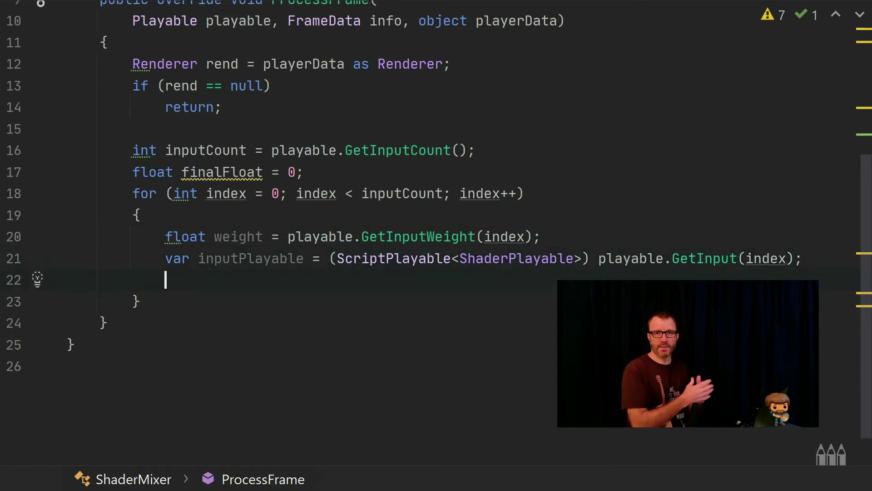
type("ShaderPlayable behavior = inputPlayable.GetBehaviour();")
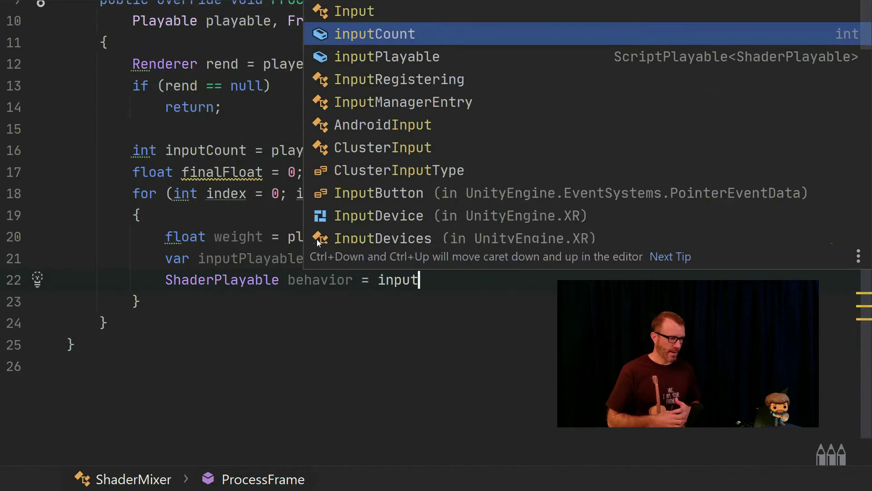
key("Return")
key("Return")
type("finalFloat += behavior.FloatVal * weight;")
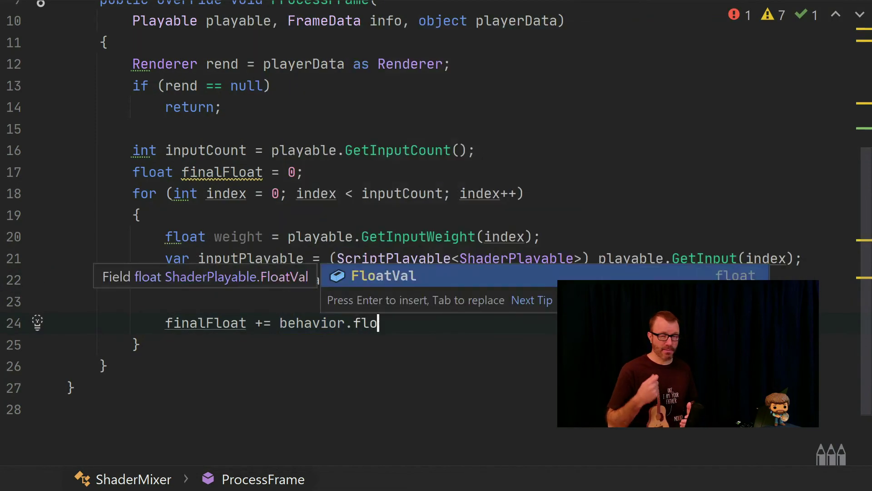
After the loop, get rend.material and call mat.SetFloat(ShaderVarName, finalFloat)
key("Down")
key("Return")
key("Return")
type("v")
key("BackSpace")
type("Material mat")
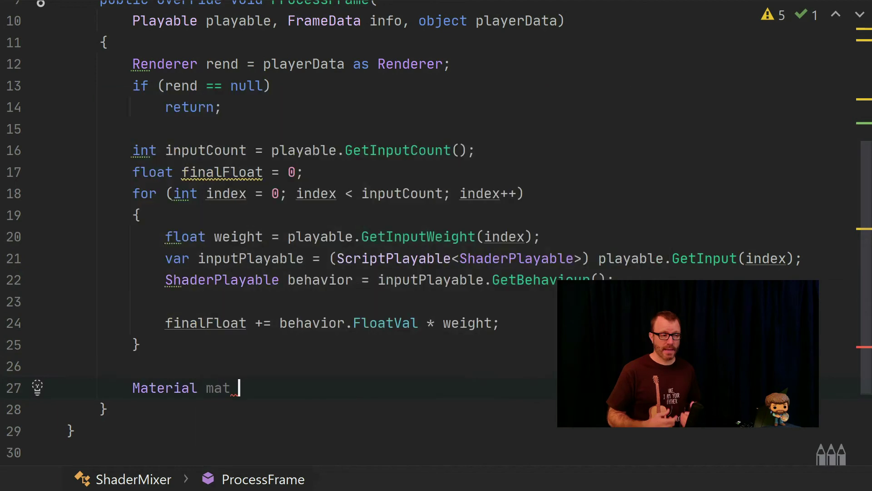
type(" = rend.mate")
key("ctrl+z")
type("rial;")
key("Return")
type("mat.SetFloat(ShaderVarName, finalFloat);")
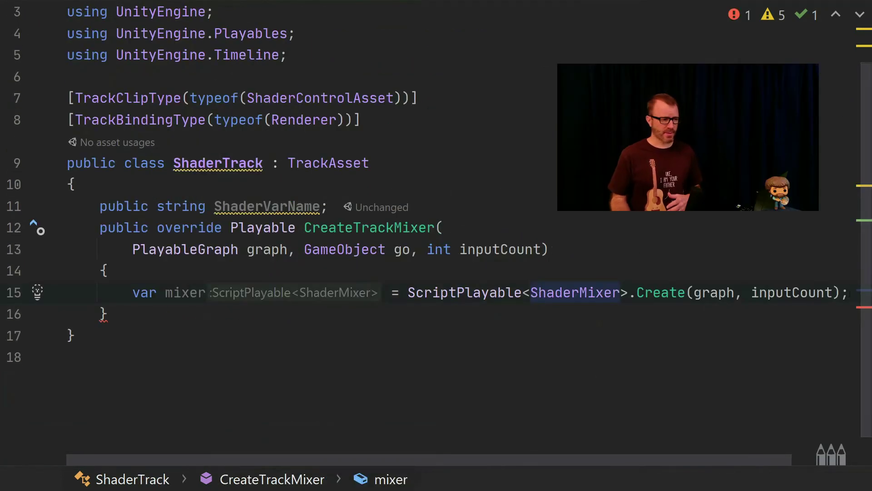
In CreateTrackMixer, add mixer.GetBehaviour().ShaderVarName = ShaderVarName; followed by return mixer;
key("End")
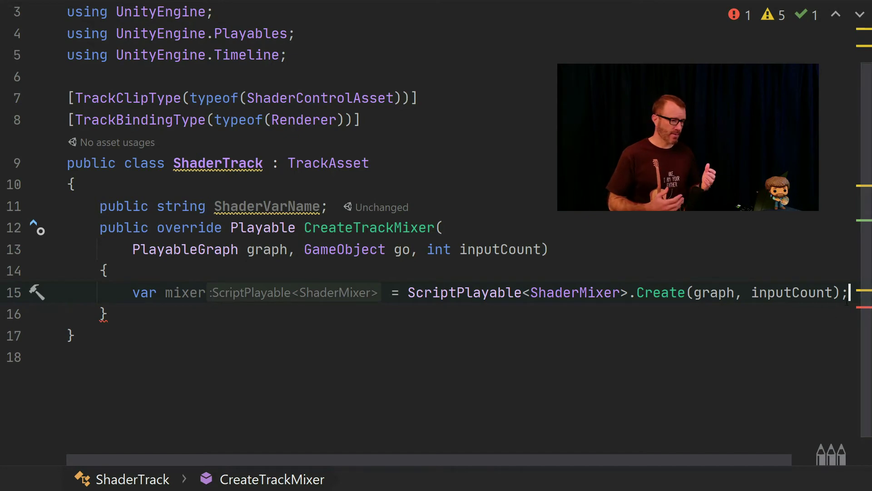
key("Return")
type("mixer.Shad")
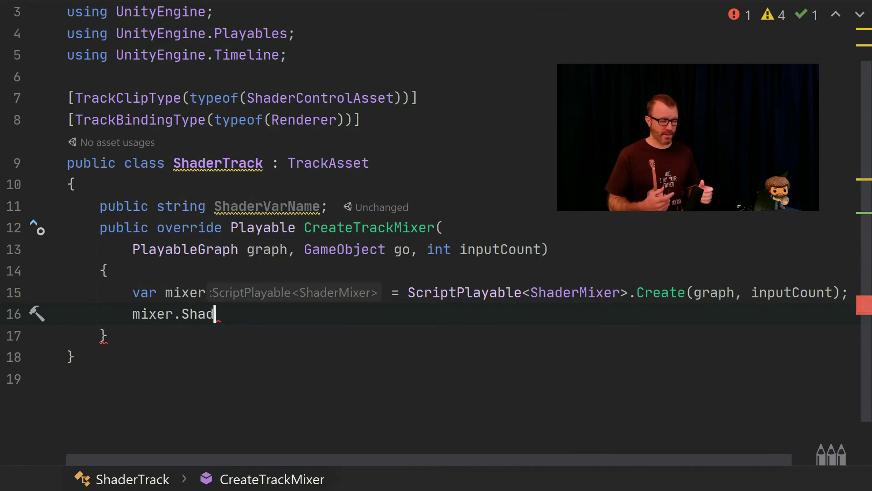
type(".GetB")
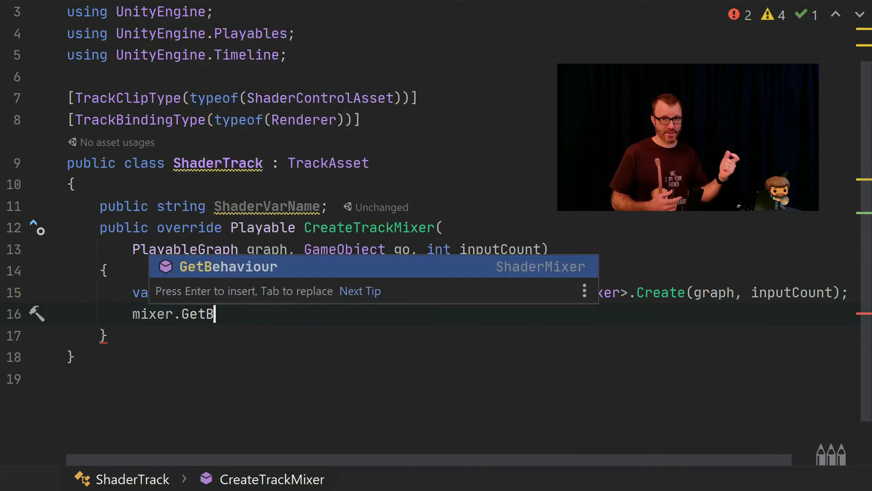
key("Return")
type(".ShaderVarName")
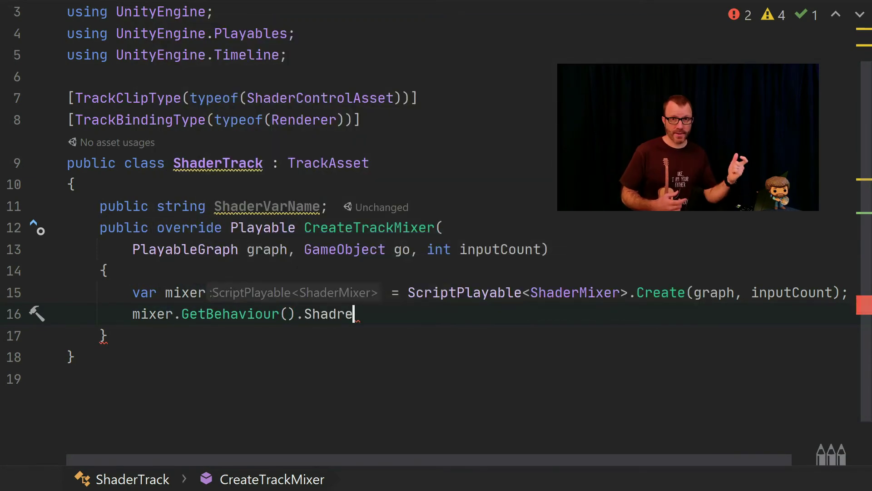
key("BackSpace")
key("BackSpace")
type("er")
key("Return")
type("= shaderV")
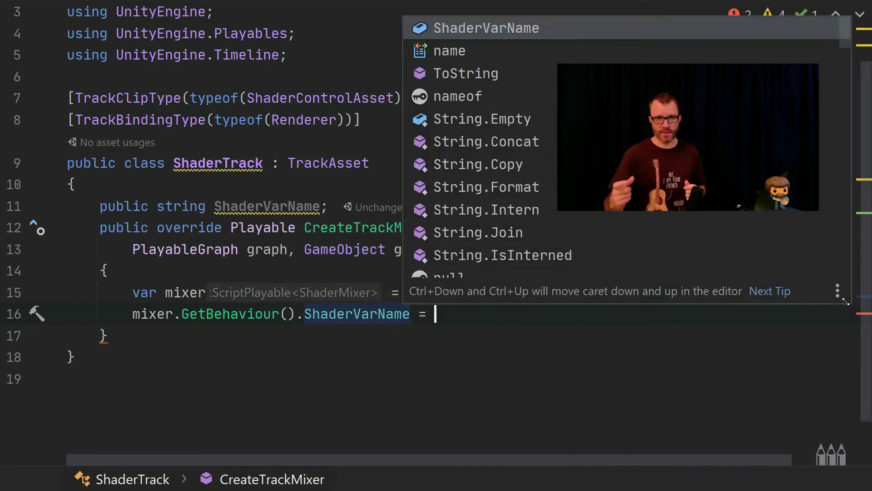
key("Return")
type(";")
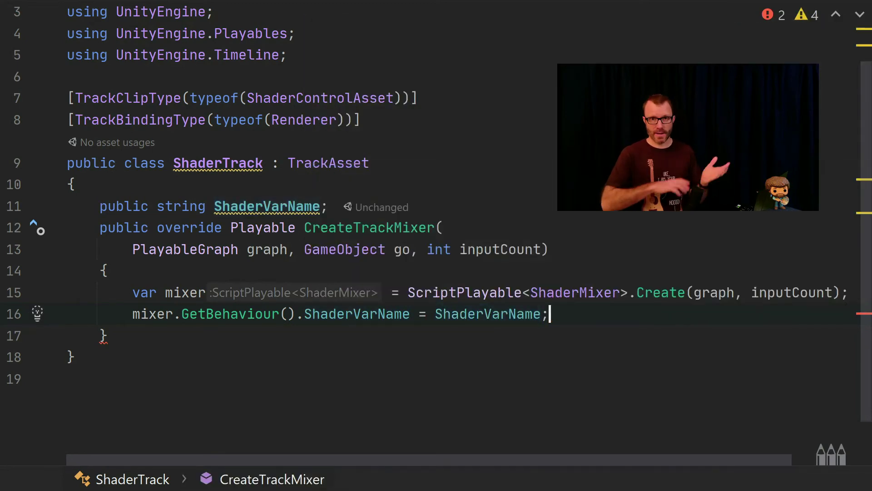
key("Return")
type("return mixer;")
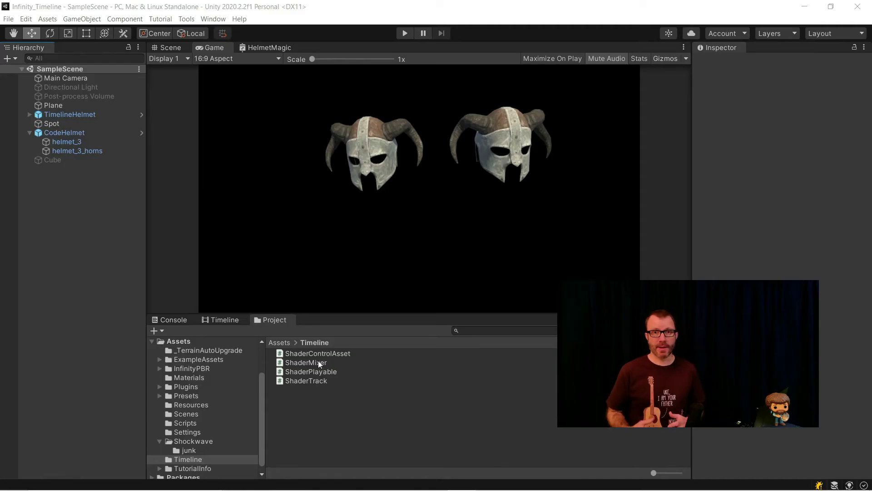
Create an empty GameObject in the Hierarchy named TimelineHolder
right_click(51, 217)
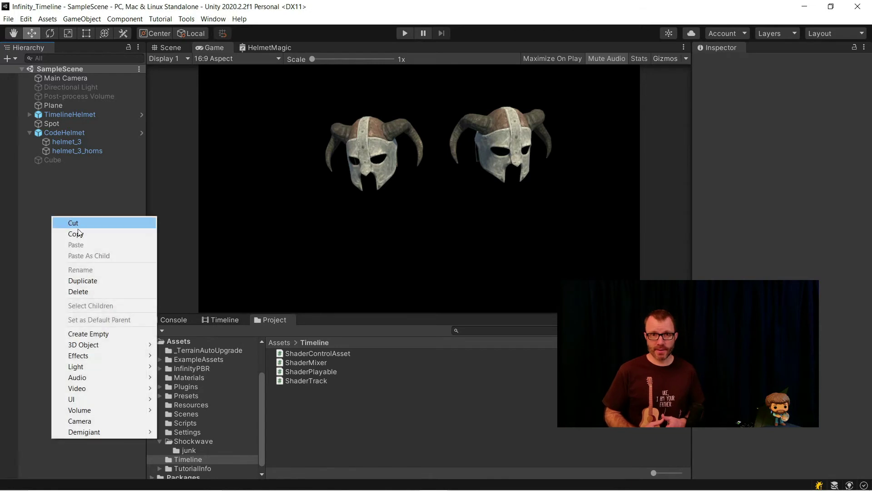
left_click(88, 333)
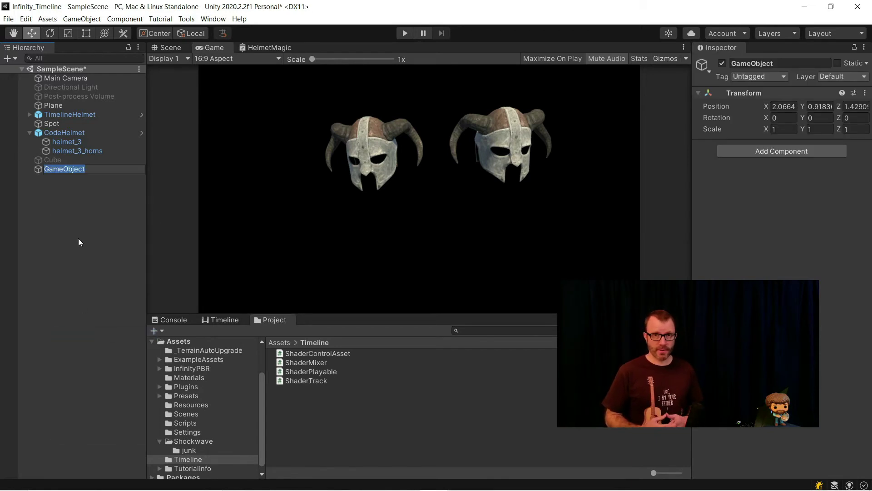
type("TimelineHo")
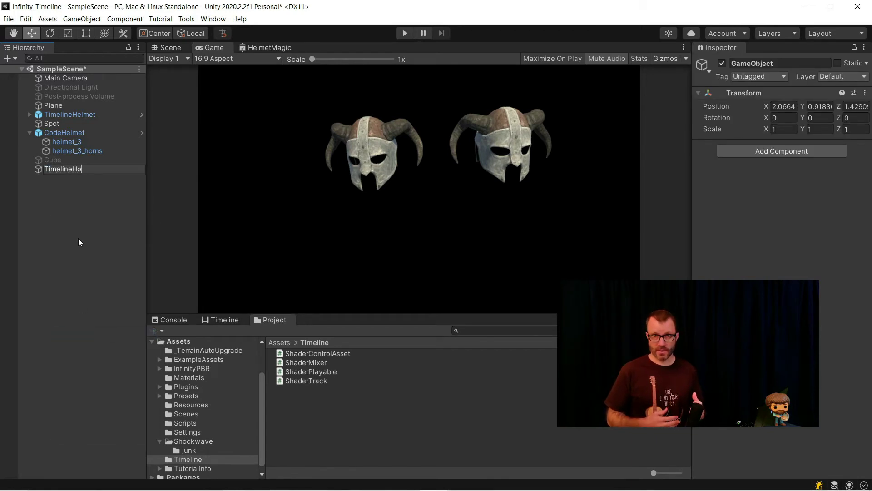
type("lder")
key("Return")
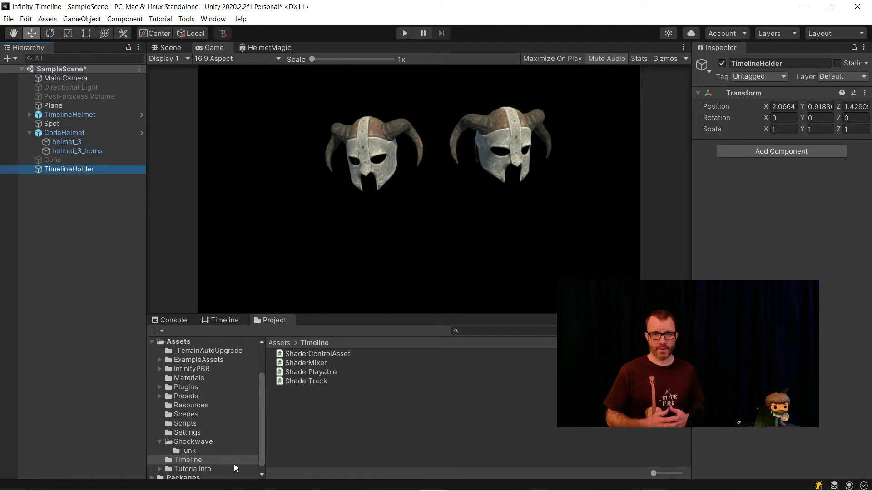
Create a timeline for TimelineHolder, saved as HelmetTimeline in the Shockwave folder
left_click(230, 320)
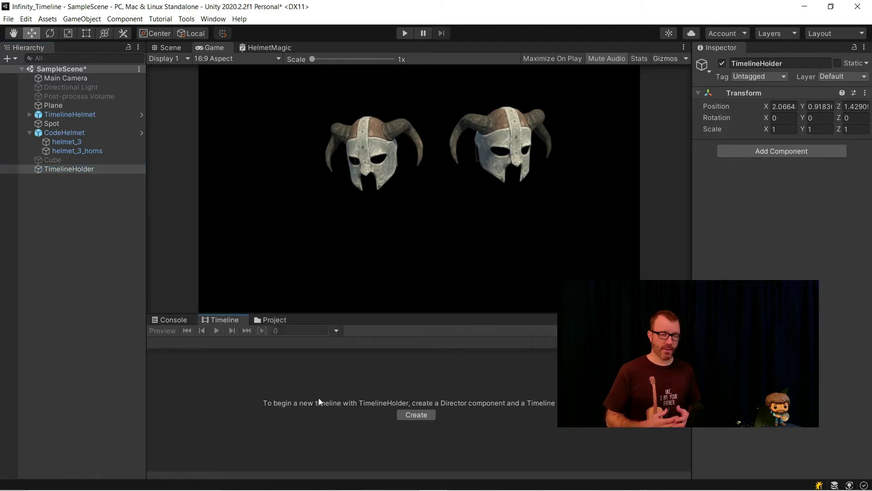
left_click(398, 412)
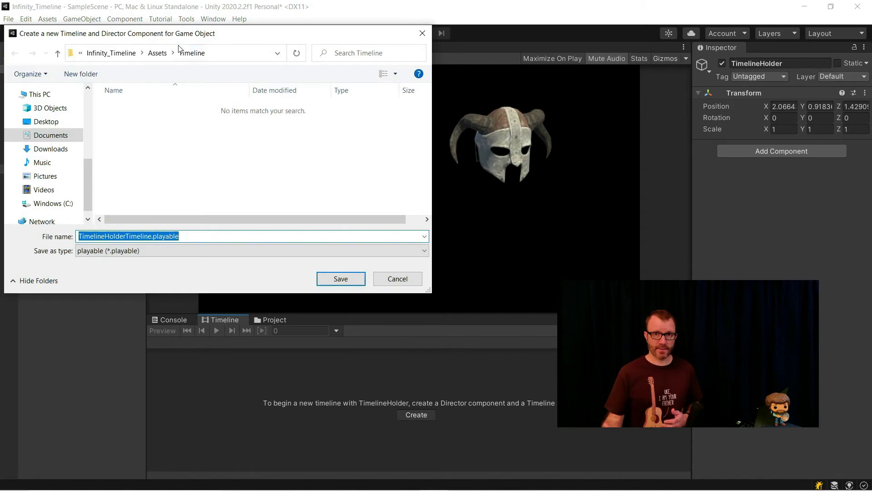
left_click(158, 53)
scroll(149, 172, "down", 2)
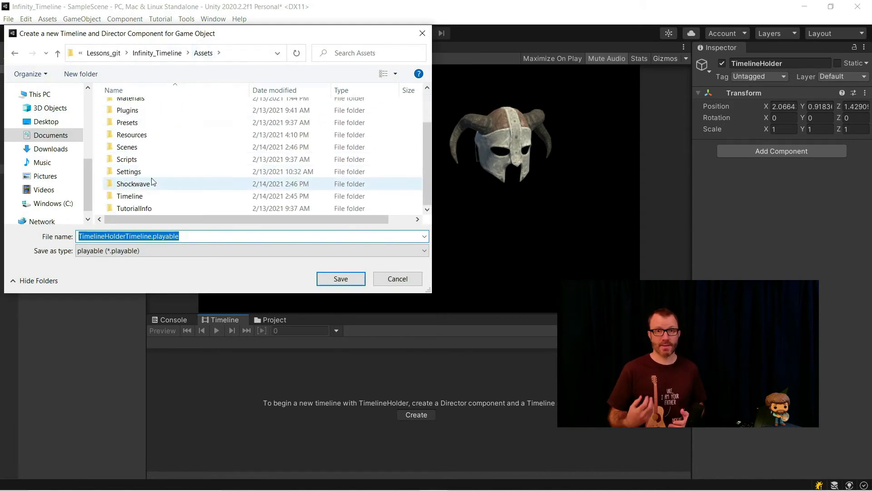
double_click(153, 183)
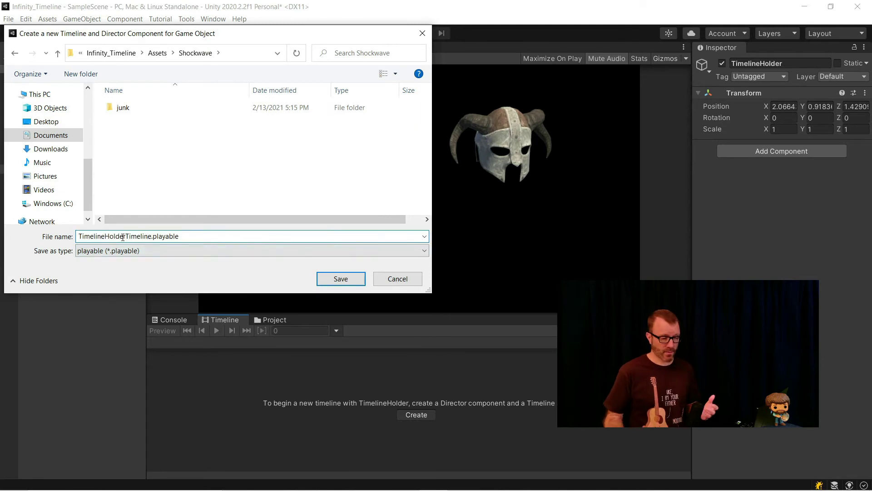
left_click_drag(126, 236, 47, 234)
type("Helmet")
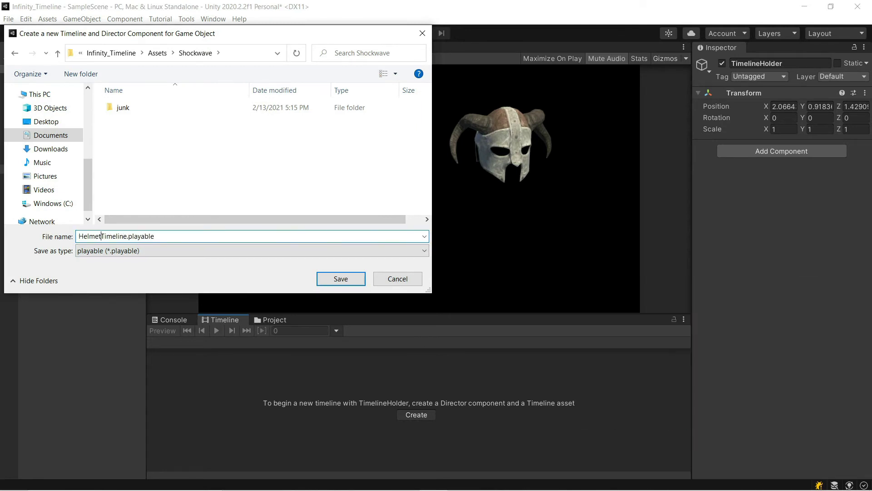
key("Return")
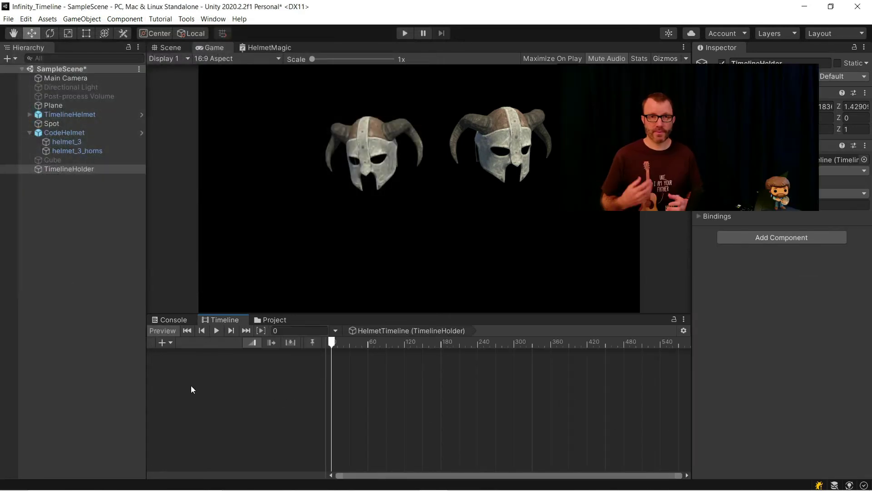
Add a Shader Track to HelmetTimeline and bind it to helmet_3's Mesh Renderer
right_click(268, 361)
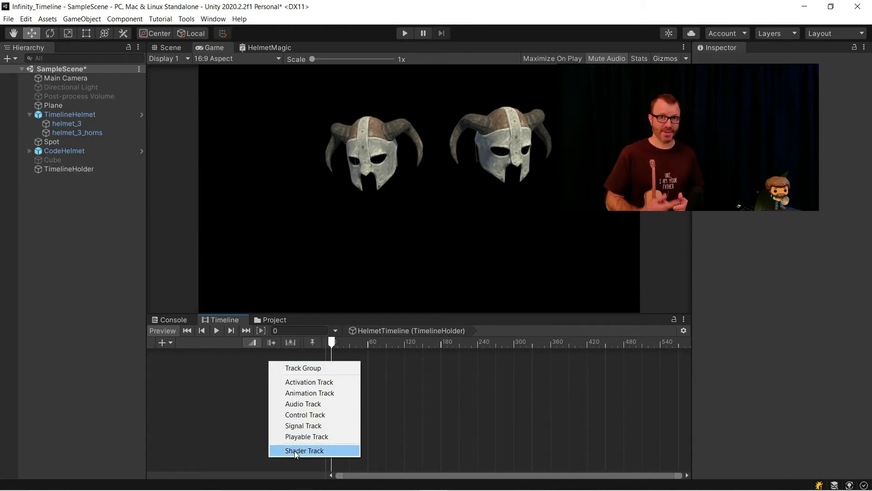
left_click(294, 451)
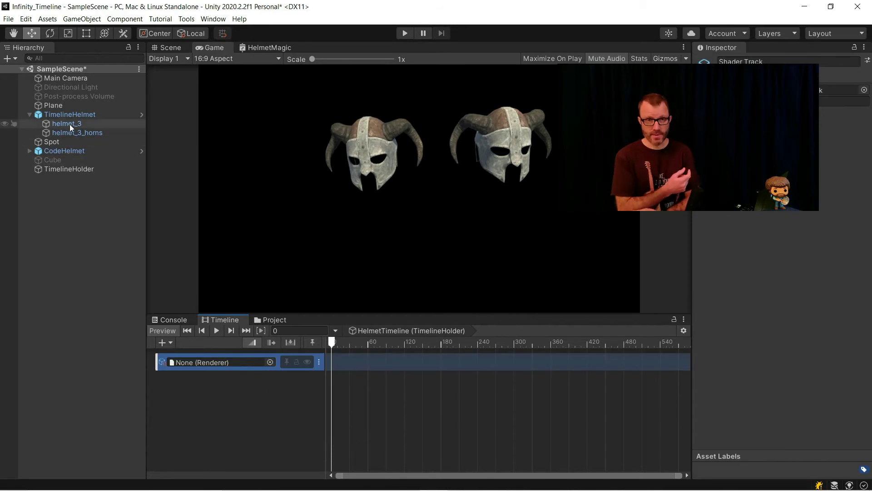
left_click_drag(69, 124, 188, 261)
left_click_drag(217, 361, 217, 362)
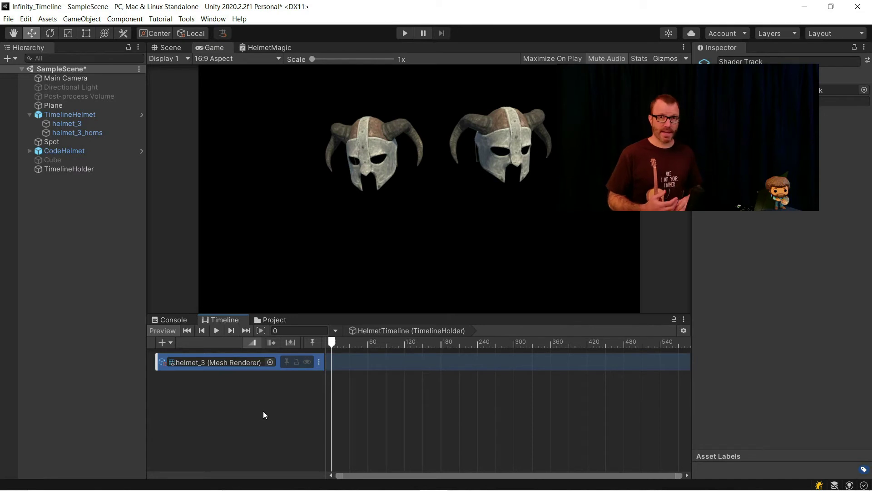
Add a ShaderControlAsset clip spanning frames 0–224 and duplicate it twice
right_click(356, 364)
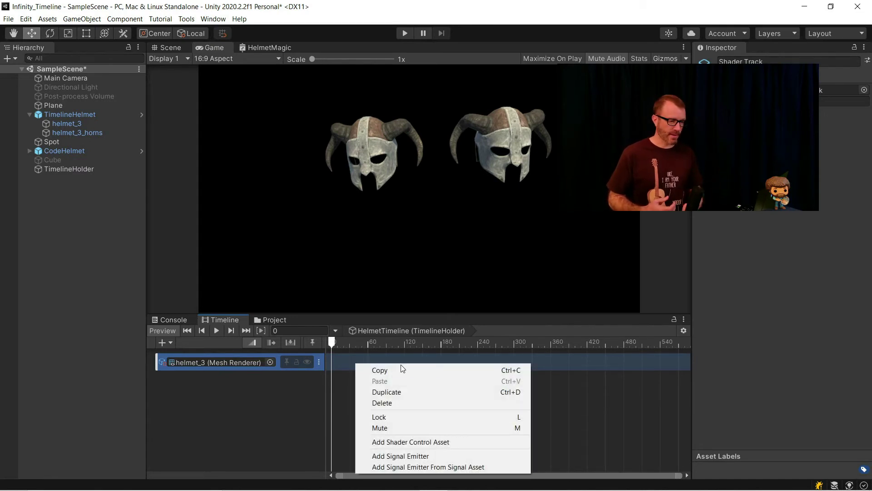
left_click(464, 443)
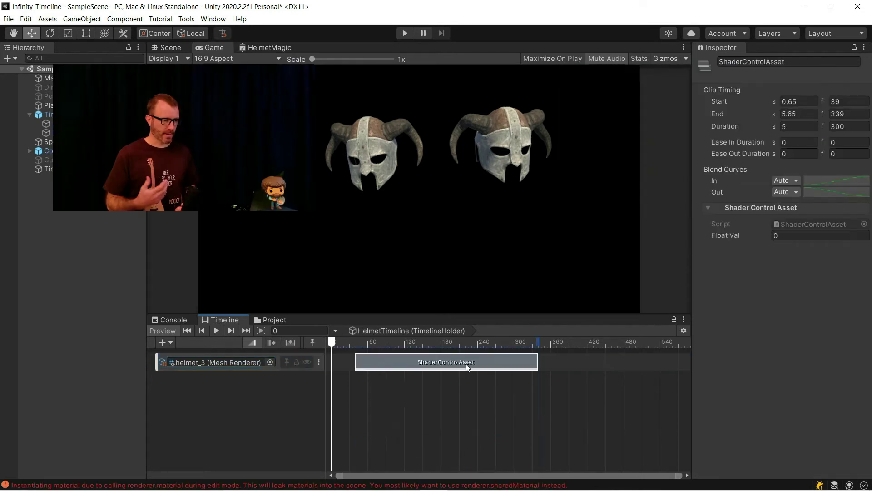
left_click_drag(465, 364, 431, 363)
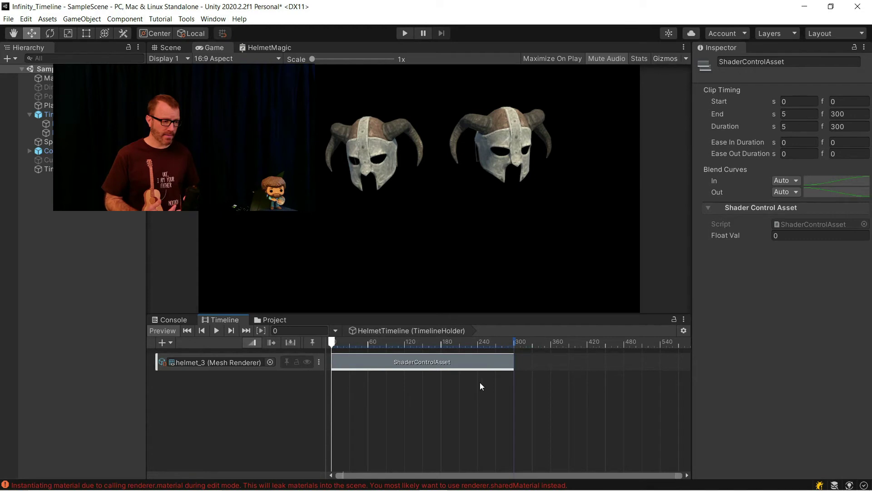
left_click_drag(513, 361, 467, 363)
right_click(443, 364)
left_click(515, 376)
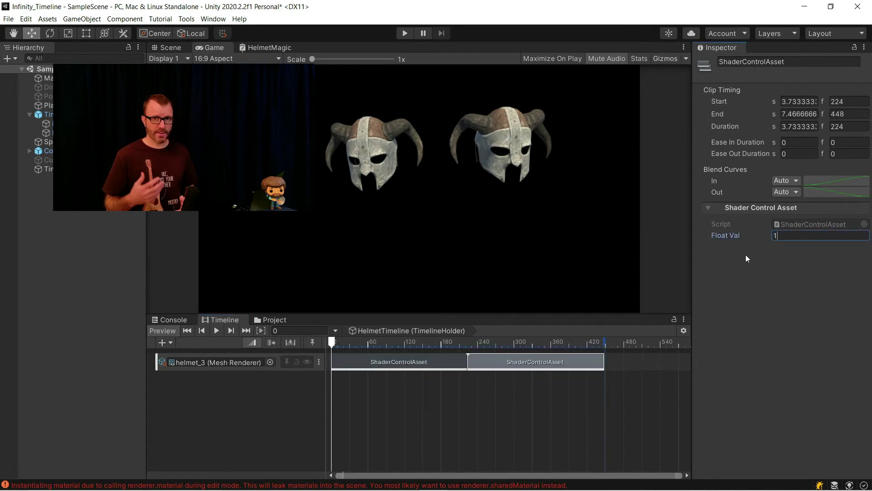
right_click(497, 363)
left_click(565, 374)
Set the middle clip's Float Val to 1 and overlap the three clips so they blend
left_click(792, 236)
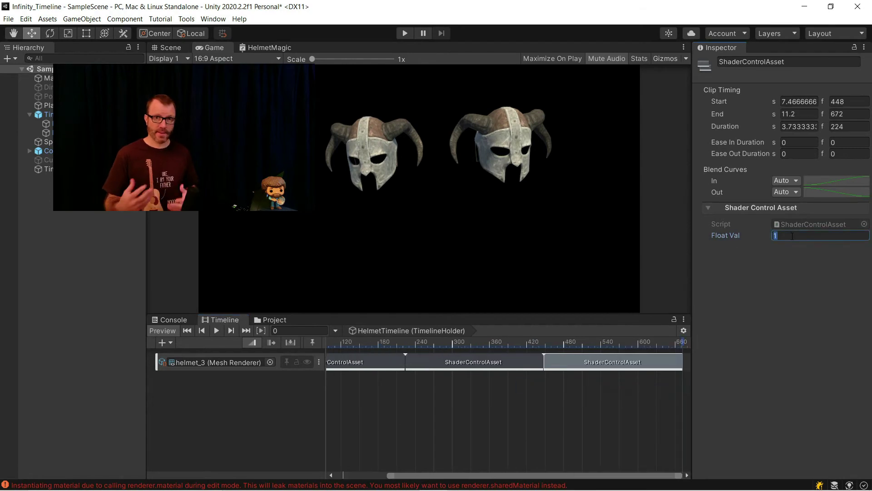
left_click_drag(473, 361, 378, 362)
left_click_drag(613, 362, 519, 362)
left_click_drag(425, 475, 372, 476)
left_click_drag(375, 361, 416, 361)
left_click_drag(551, 362, 485, 370)
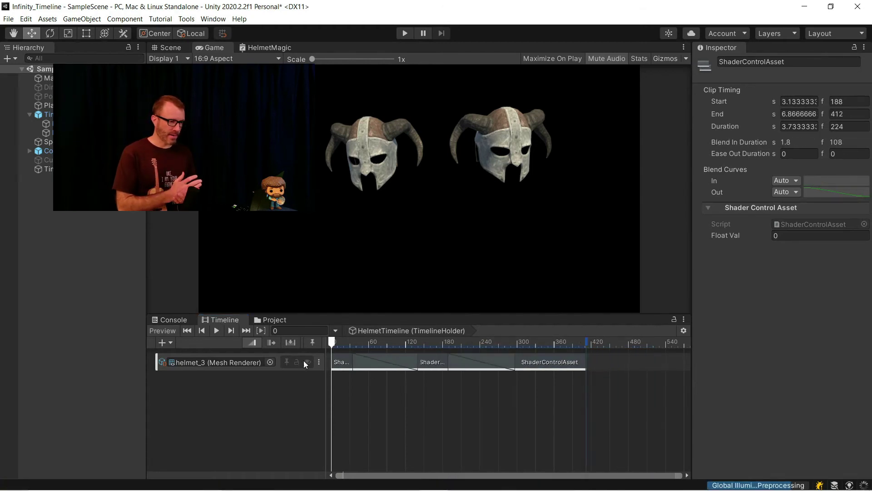
Set the helmet_3 track's Shader Var Name to _Percent and test it in Play mode
left_click(279, 371)
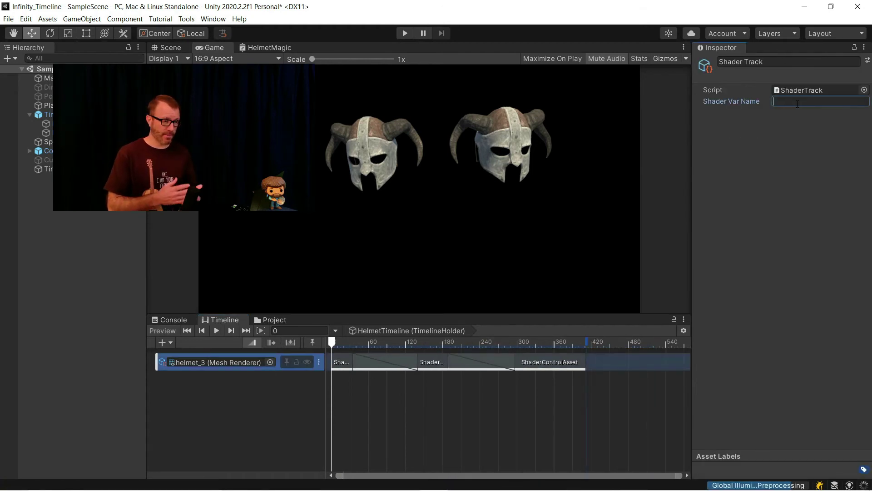
type("_Percent")
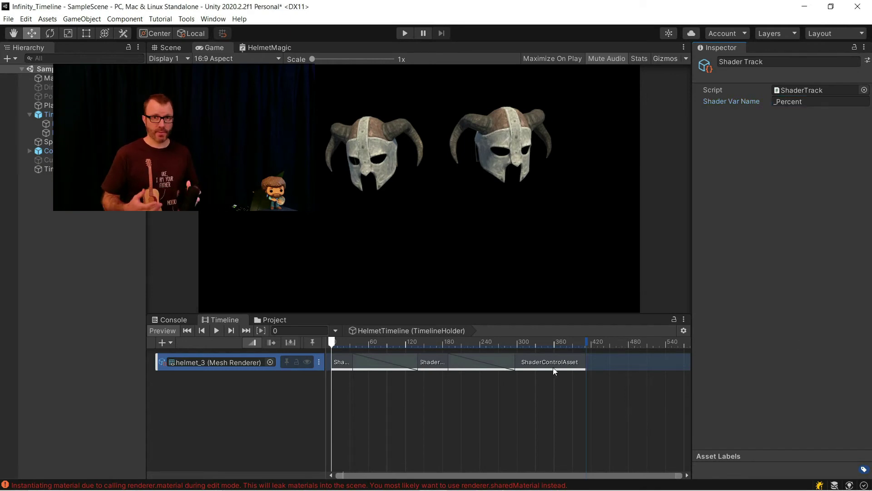
left_click(405, 33)
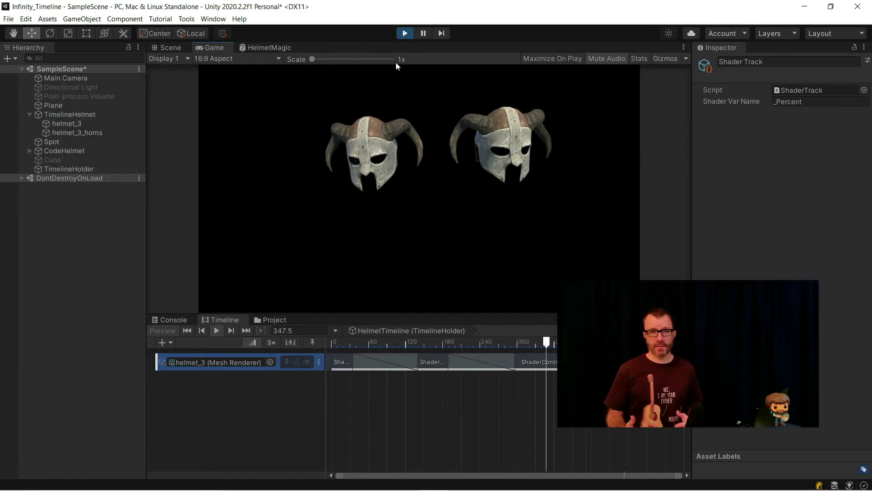
left_click(405, 33)
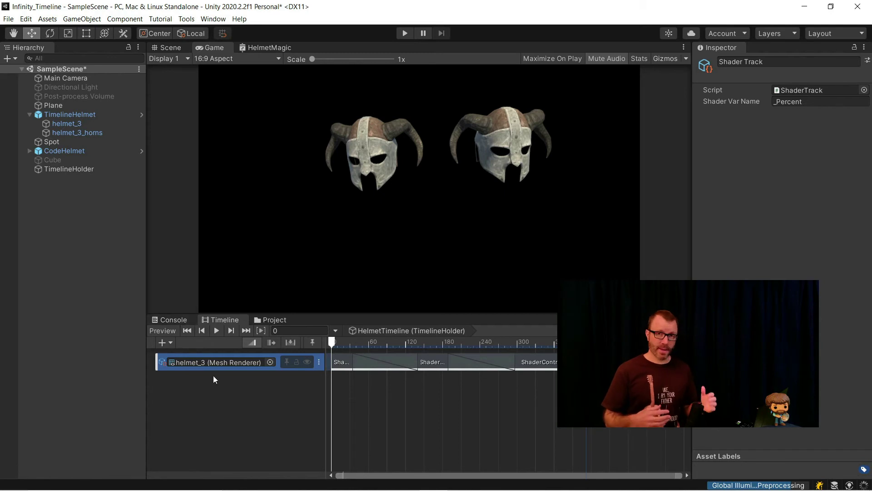
Duplicate the shader track, bind the copy to helmet_3_horns, and preview it in Play mode
right_click(274, 368)
left_click(295, 392)
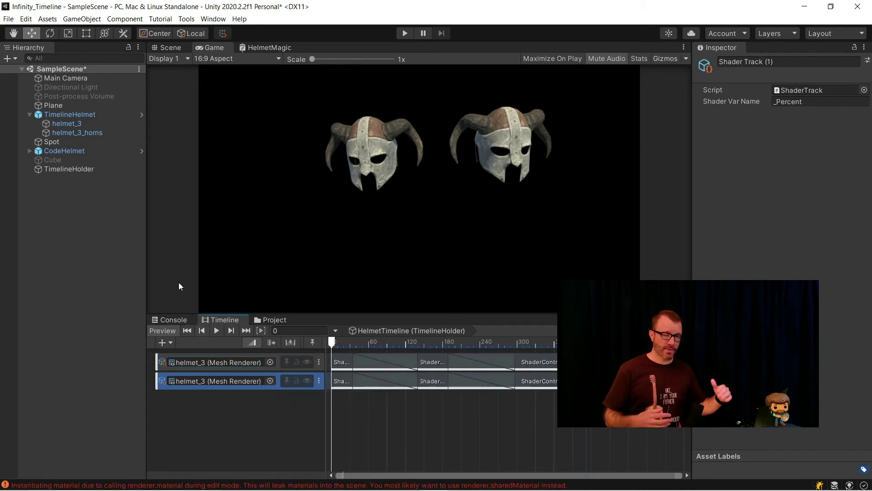
left_click_drag(78, 132, 217, 382)
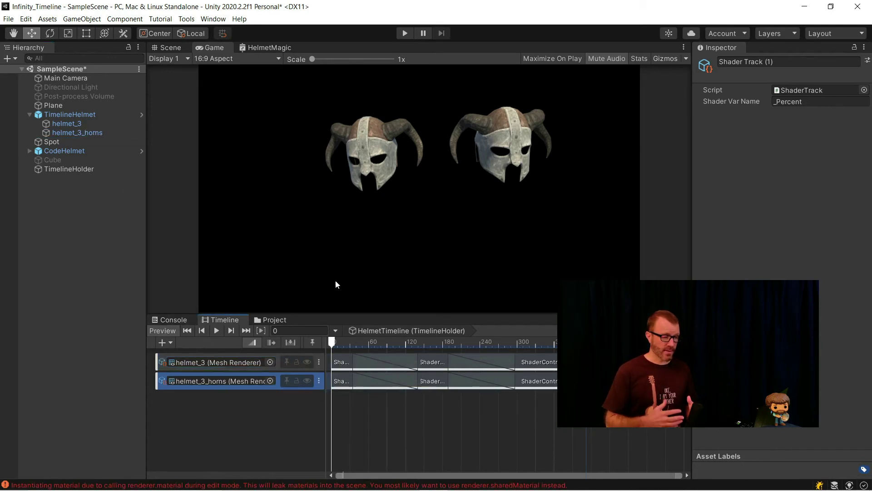
left_click(406, 34)
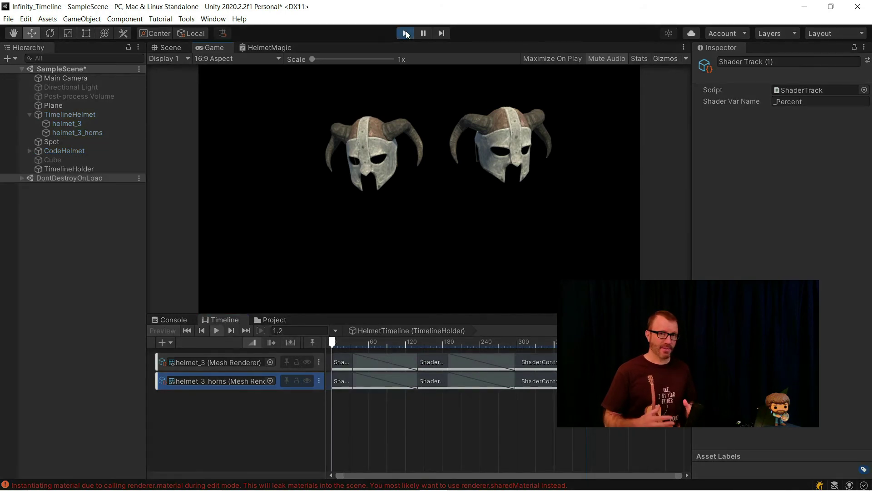
left_click(405, 33)
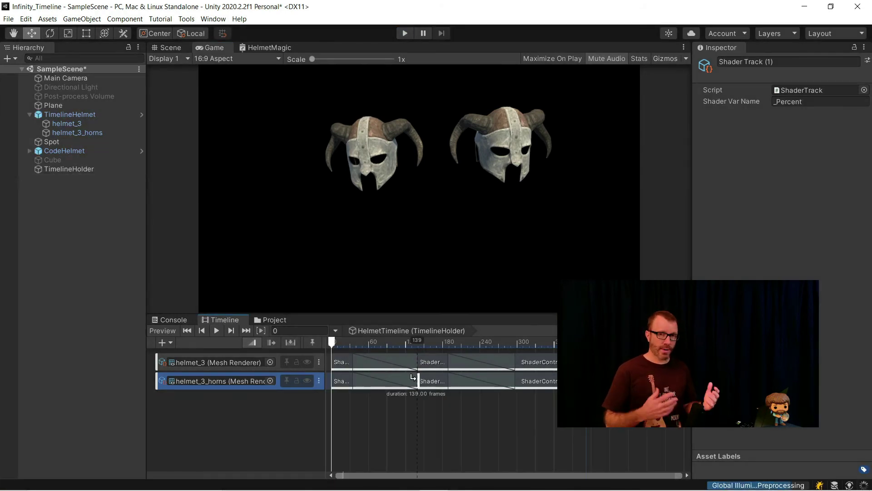
Set a horns clip edge to frame 139, scrub the blend, and show the Console's material warnings
left_click_drag(413, 377, 414, 378)
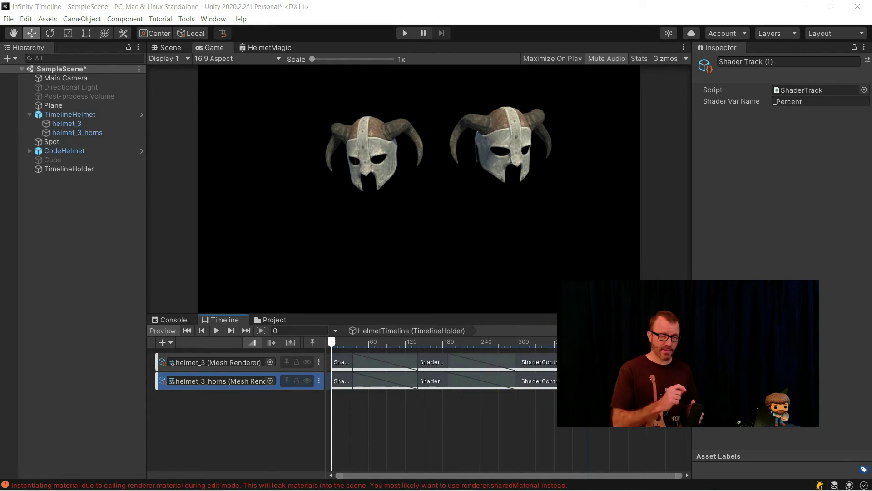
left_click(334, 345)
left_click_drag(333, 345, 390, 344)
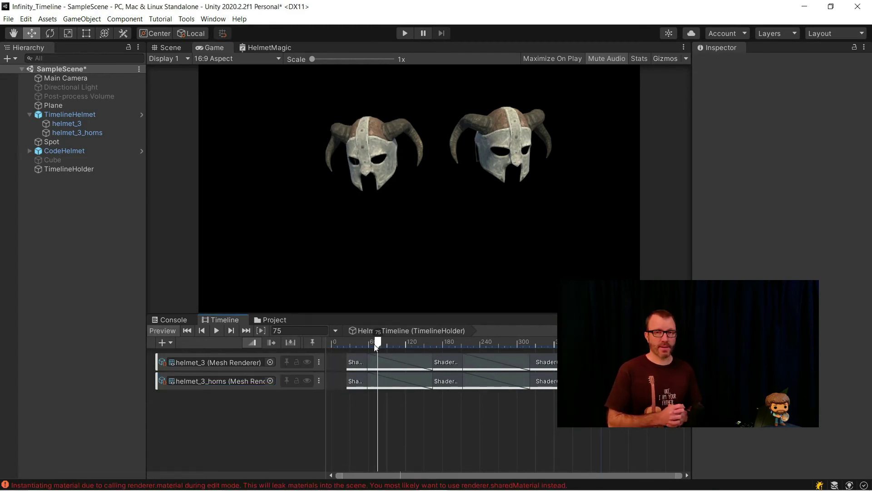
left_click(173, 320)
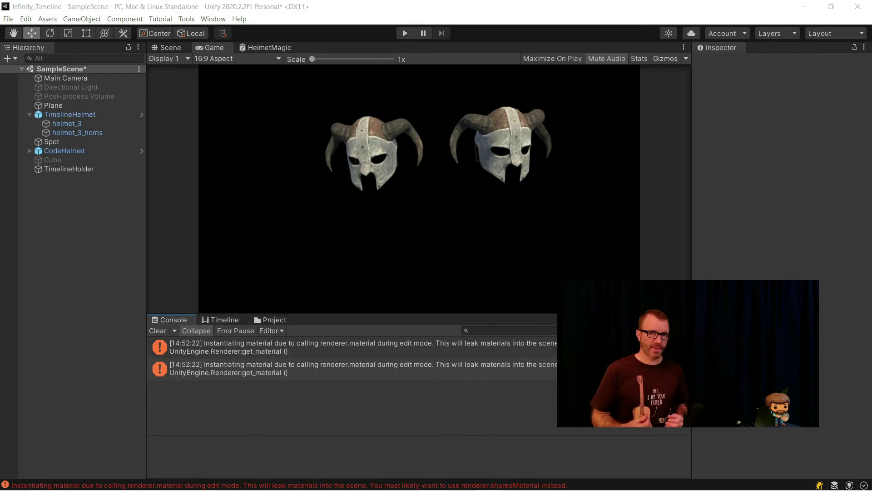
Wrap the mat material assignment in an if (Application.isPlaying) check
type("; = rend.material;")
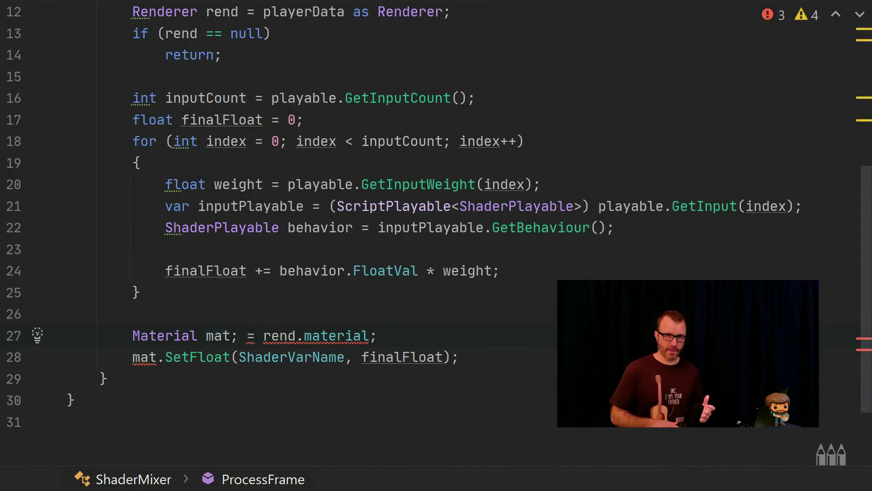
key("Return")
key("Return")
type("if(")
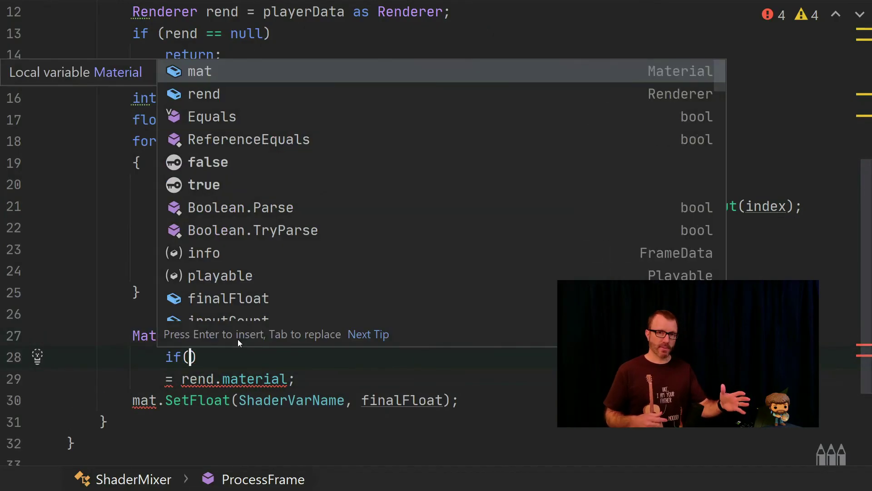
type("Application.ispl")
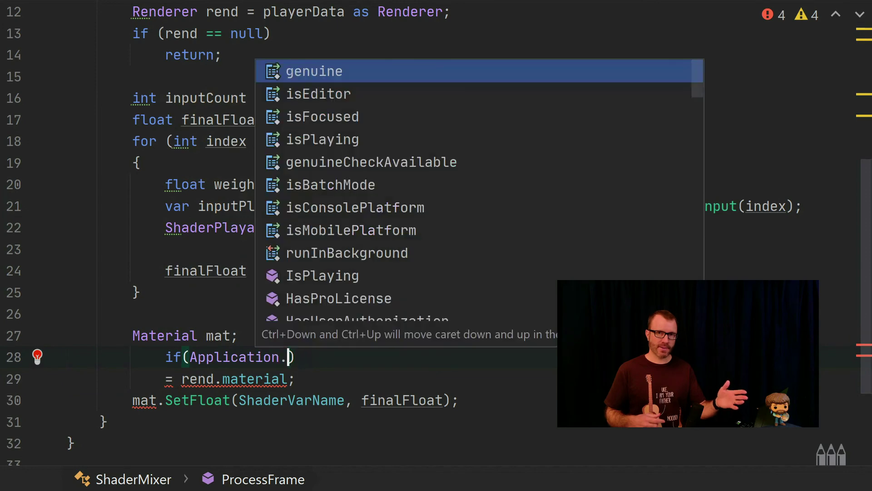
key("Return")
key("Home")
key("shift+Tab")
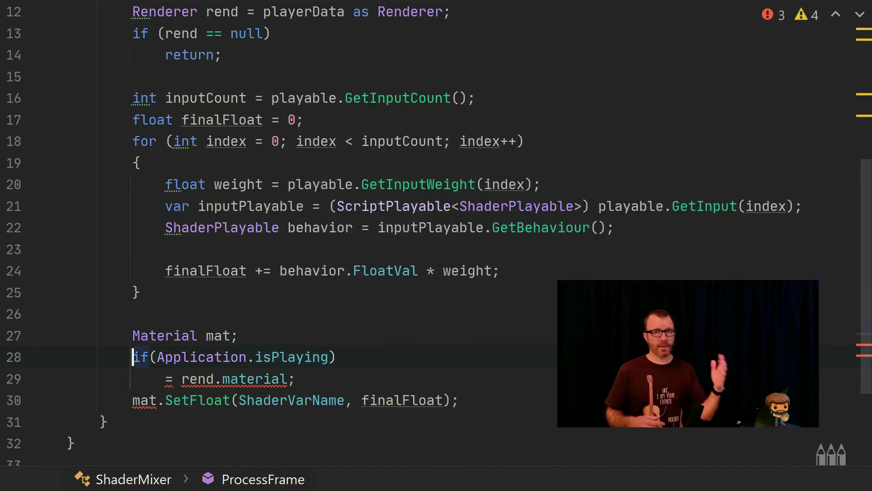
type("mat")
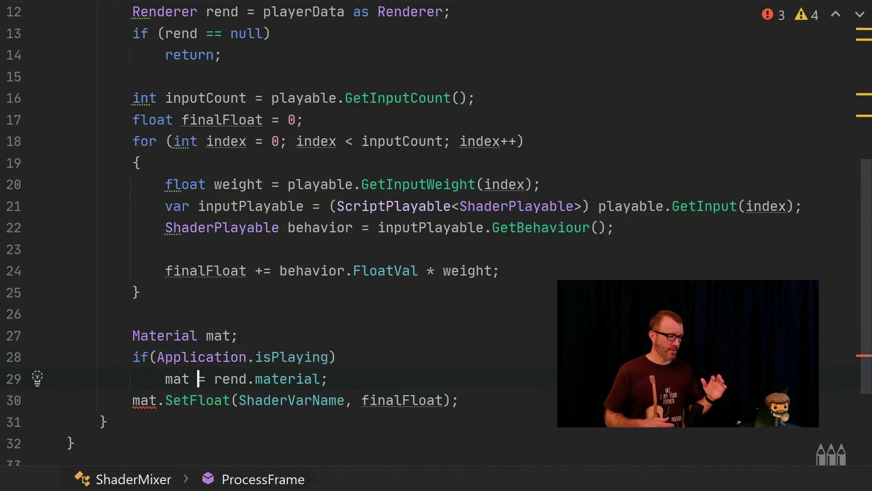
Add an else branch that assigns mat = rend.sharedMaterial;
key("End")
key("Return")
type("else")
key("Return")
type("{")
key("Return")
key("Return")
type("}")
key("shift+Up")
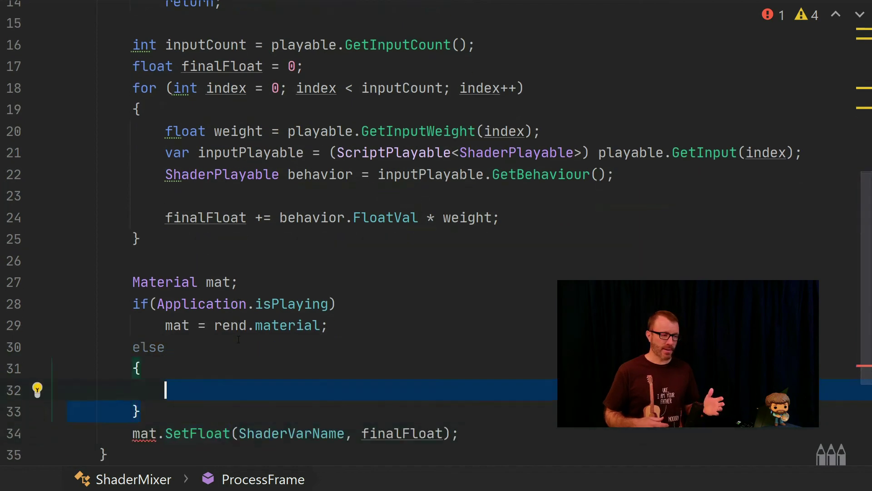
key("BackSpace")
key("BackSpace")
key("BackSpace")
key("BackSpace")
type("mat = rend.s")
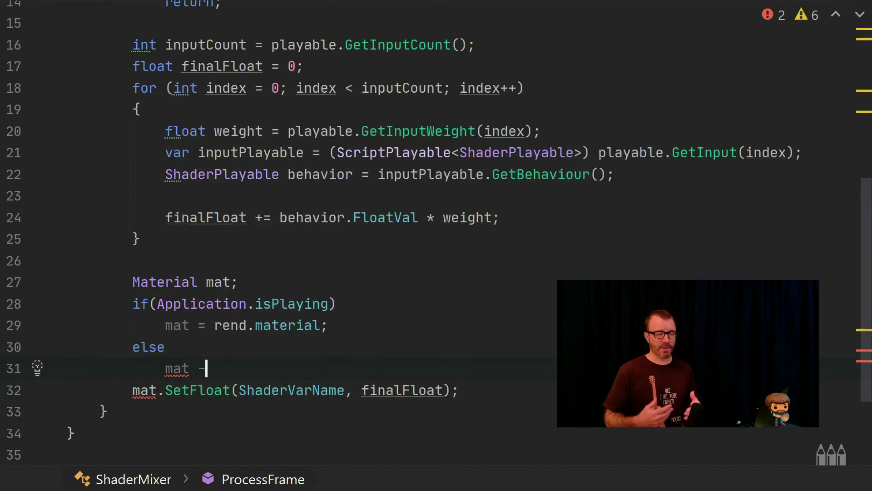
key("Return")
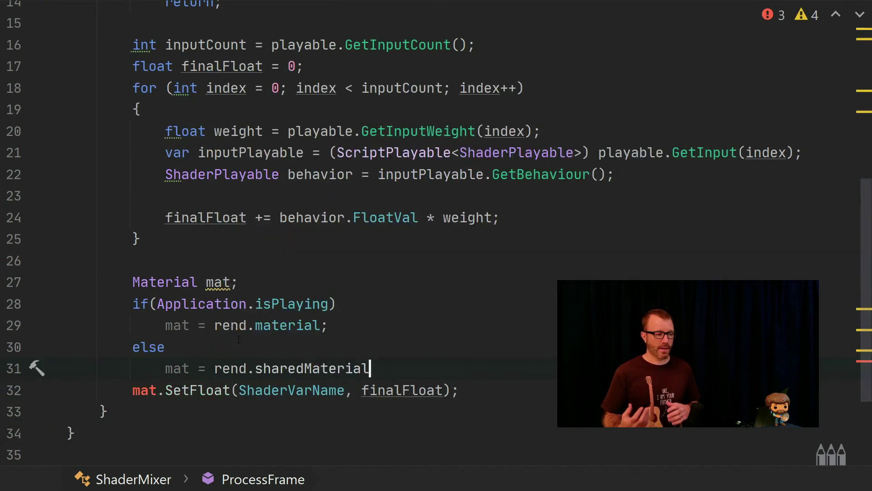
type(";")
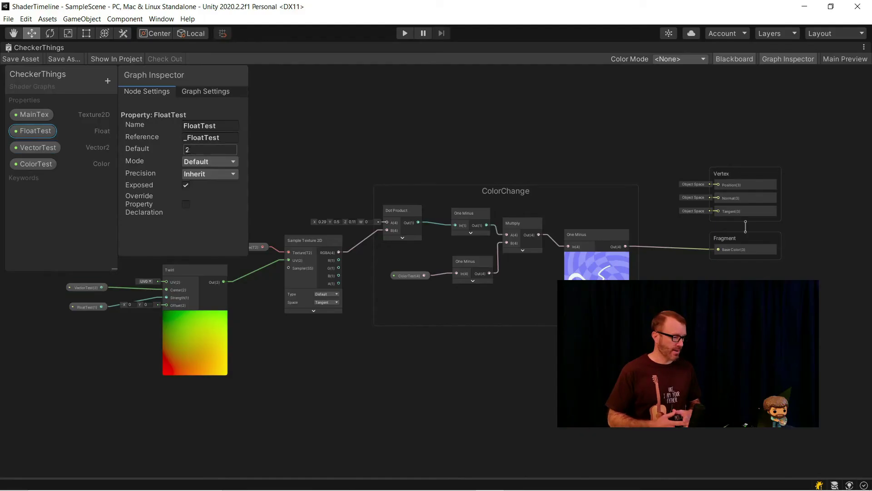
Try new default values for FloatTest and VectorTest's X in the Graph Inspector
double_click(192, 149)
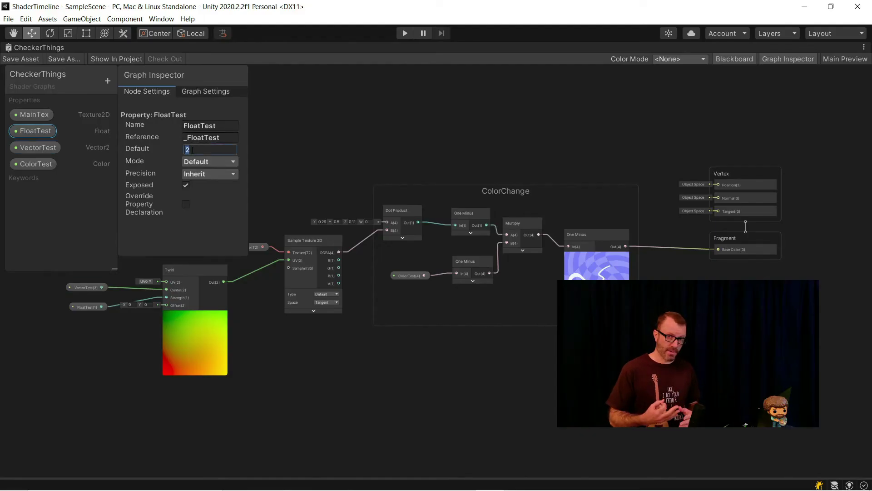
left_click(193, 150)
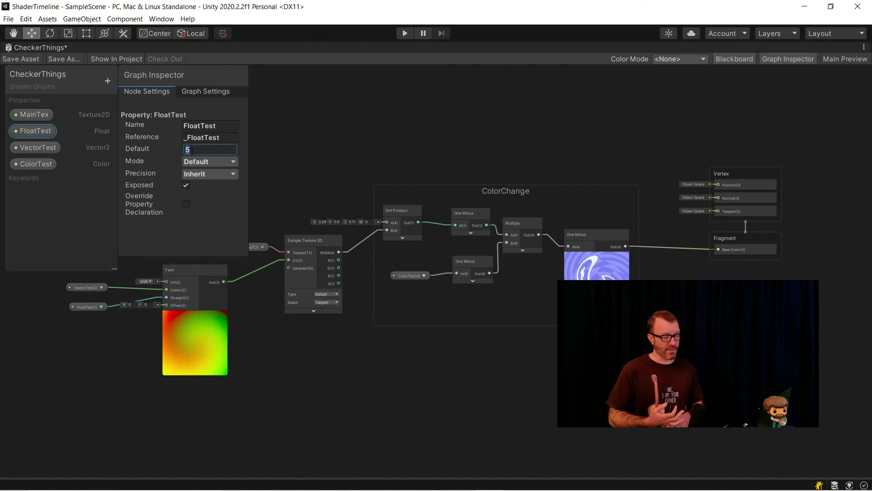
left_click(36, 148)
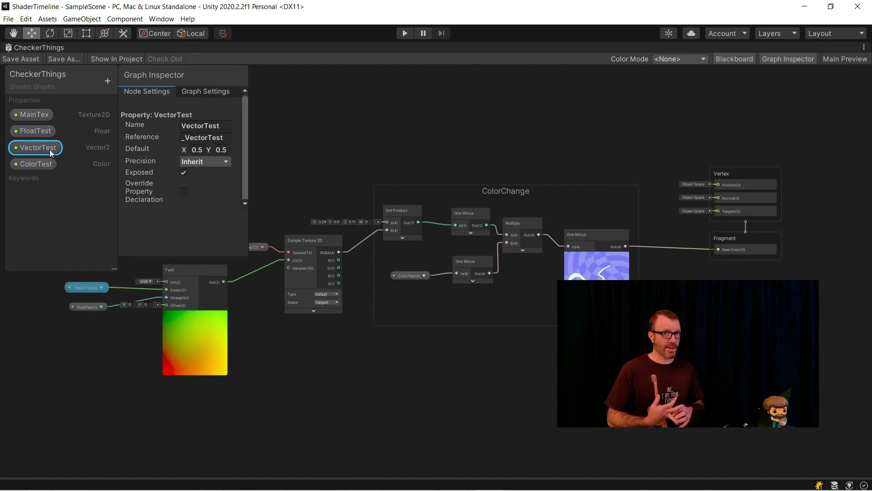
double_click(198, 149)
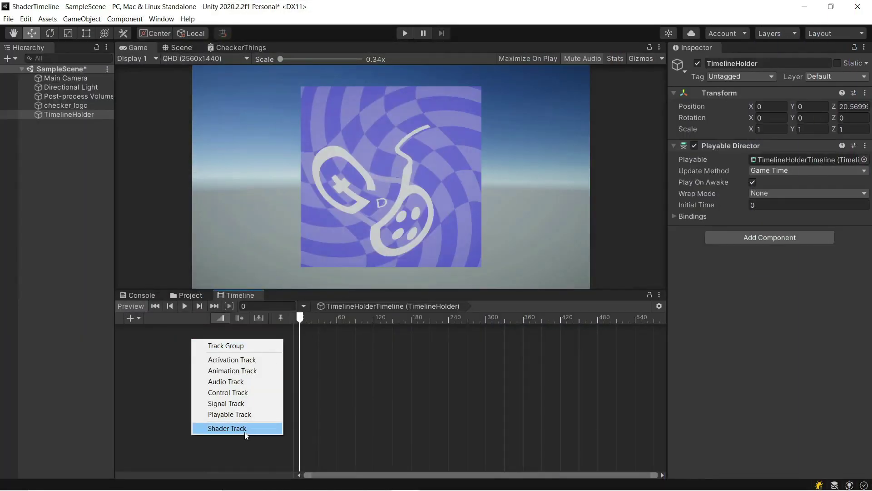
Add a Shader Track bound to checker_logo and give it a ShaderControlAsset clip
left_click(245, 429)
left_click_drag(66, 105, 195, 338)
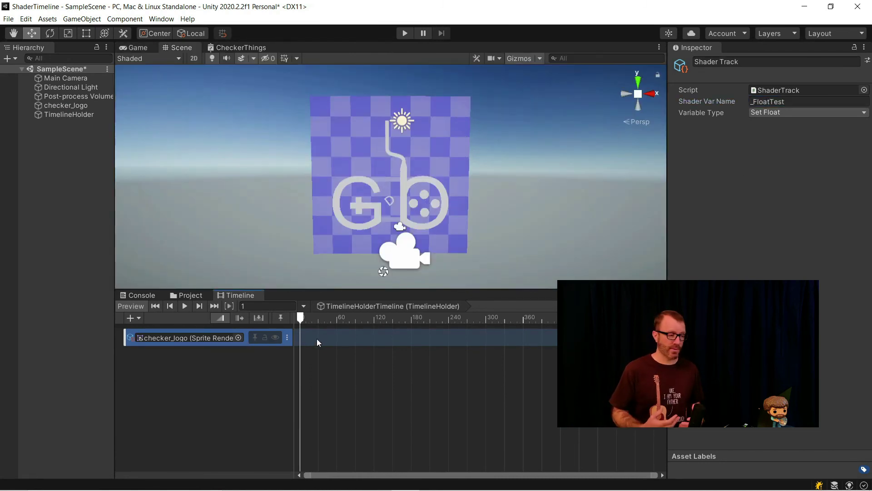
right_click(318, 341)
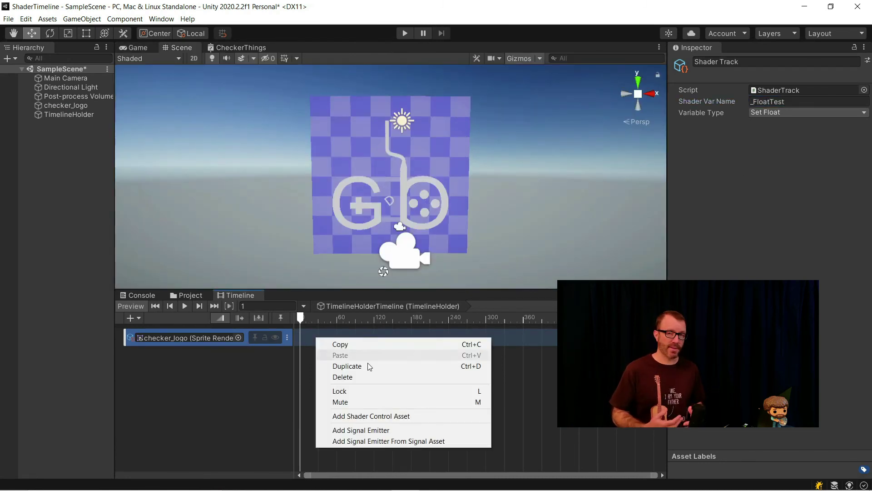
left_click(350, 416)
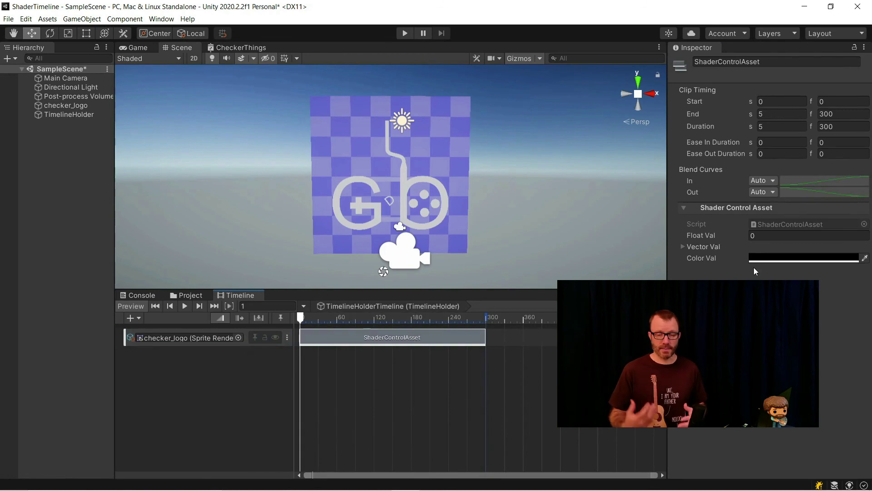
Duplicate the clip, set the copy's Float Val to 10, and overlap both clips to blend
right_click(484, 336)
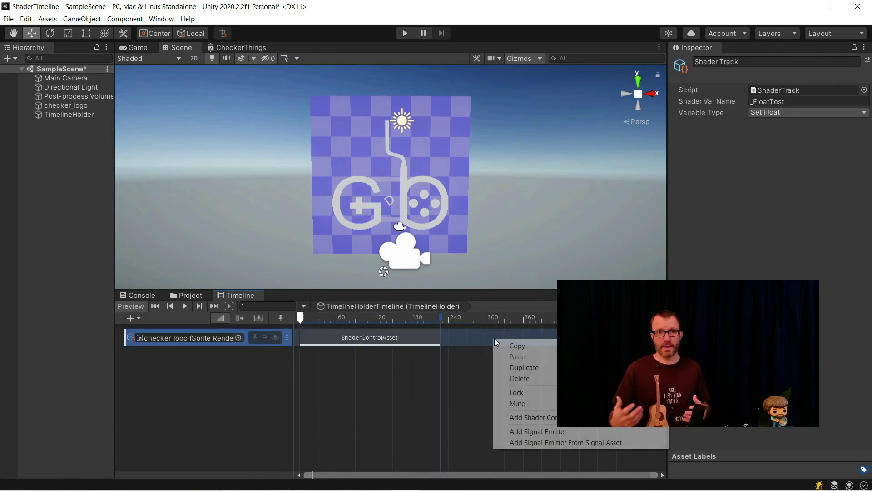
left_click(514, 369)
left_click(757, 237)
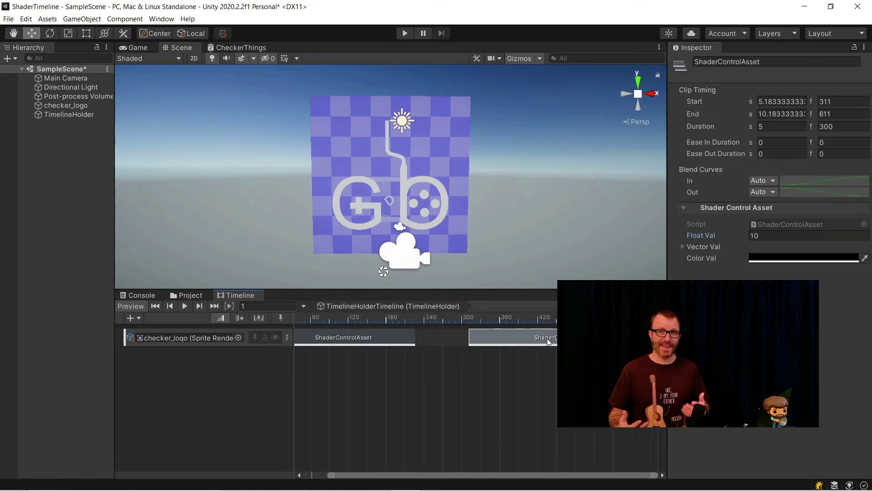
left_click_drag(548, 342, 403, 342)
left_click_drag(355, 475, 332, 475)
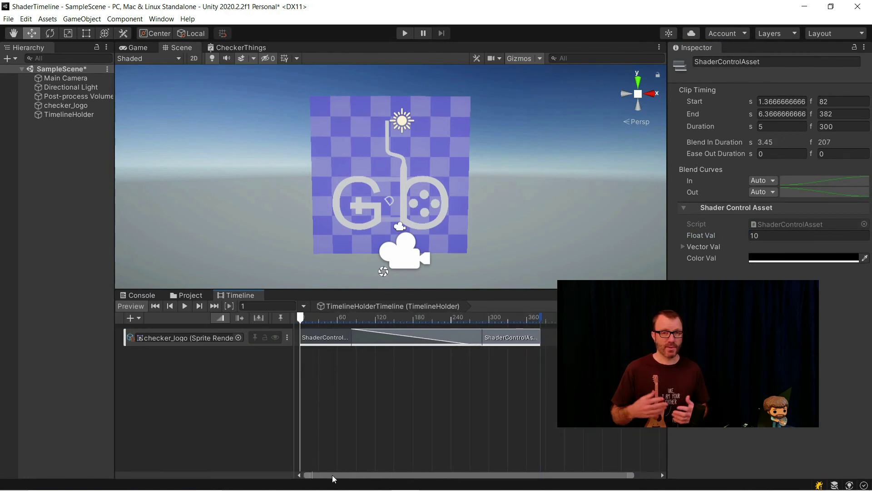
left_click_drag(312, 317, 342, 317)
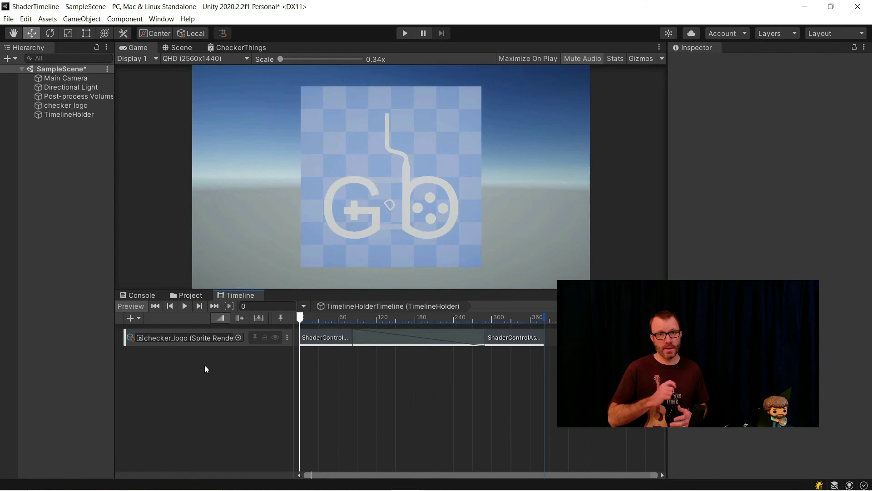
Add two more checker_logo Shader Tracks: one Set Color driving _ColorTest, the middle one Set Vector
right_click(175, 367)
left_click(211, 455)
right_click(210, 432)
left_click(227, 400)
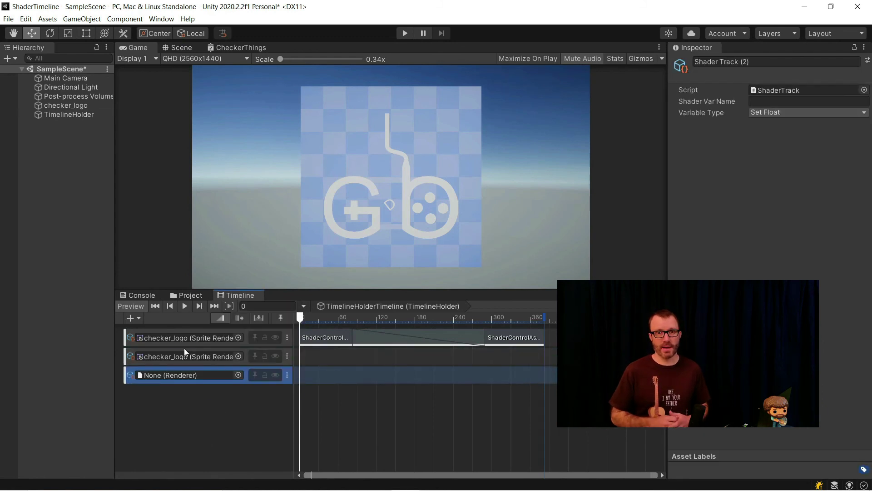
left_click(809, 113)
left_click(772, 147)
left_click(771, 100)
type("_ColorTest")
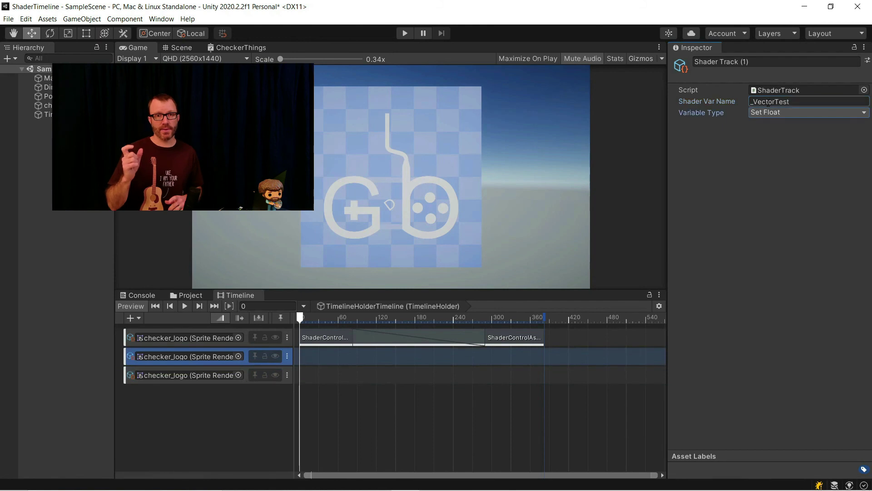
left_click(788, 112)
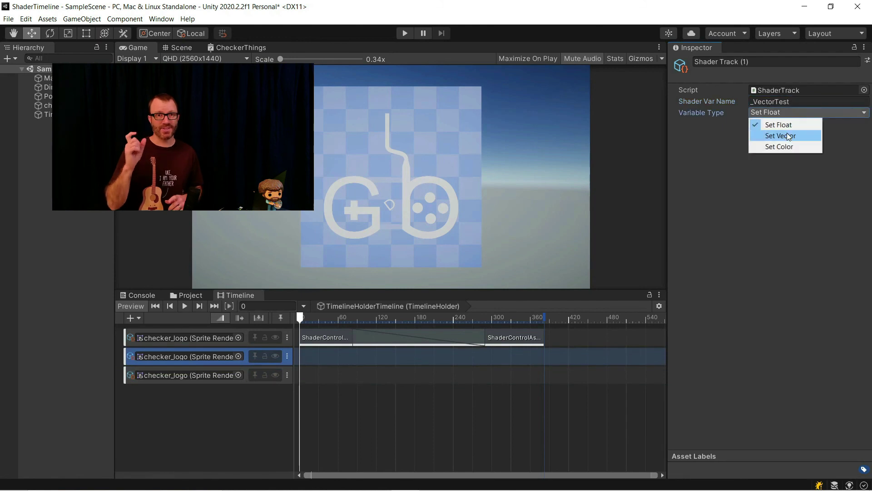
left_click(788, 136)
Add a 119-frame clip to the vector track with Vector Val X set to 0.5
right_click(344, 356)
left_click(394, 428)
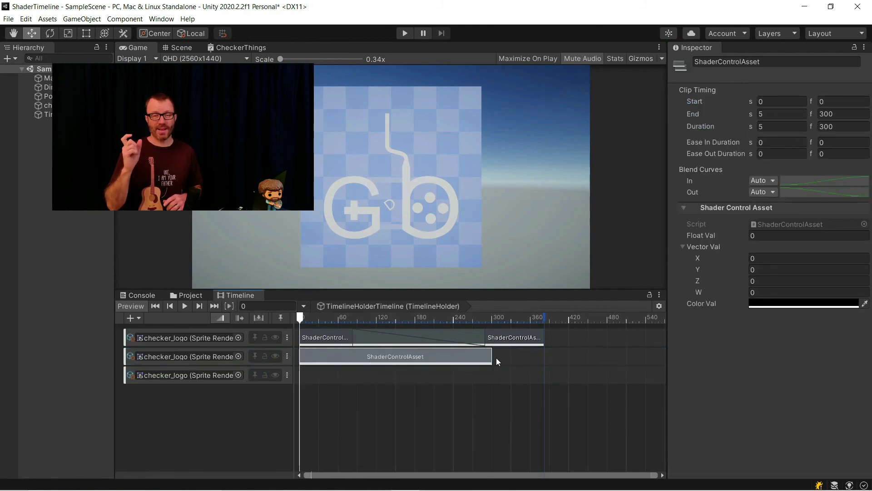
left_click_drag(492, 358, 375, 358)
left_click(250, 361)
left_click(370, 358)
left_click(768, 259)
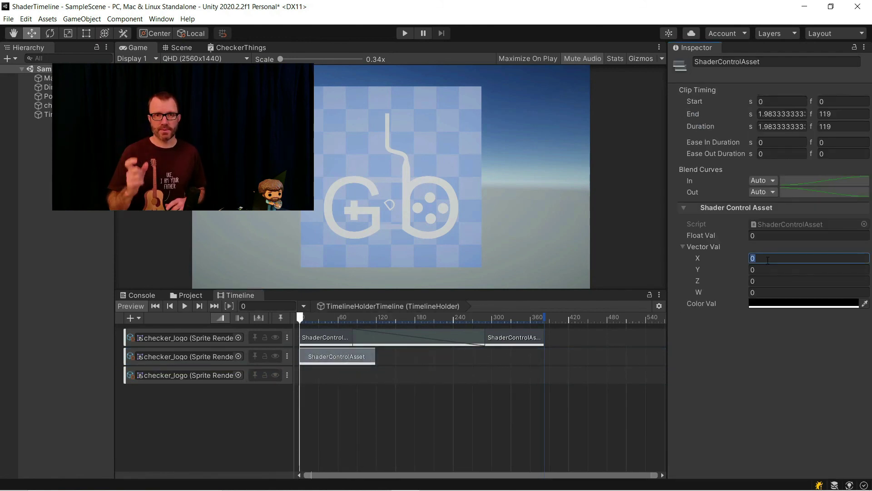
type("0.5")
Duplicate the vector clip, set a copy's X to 0.9, and overlap the clips into blends
right_click(348, 356)
left_click(371, 384)
right_click(380, 358)
left_click(400, 384)
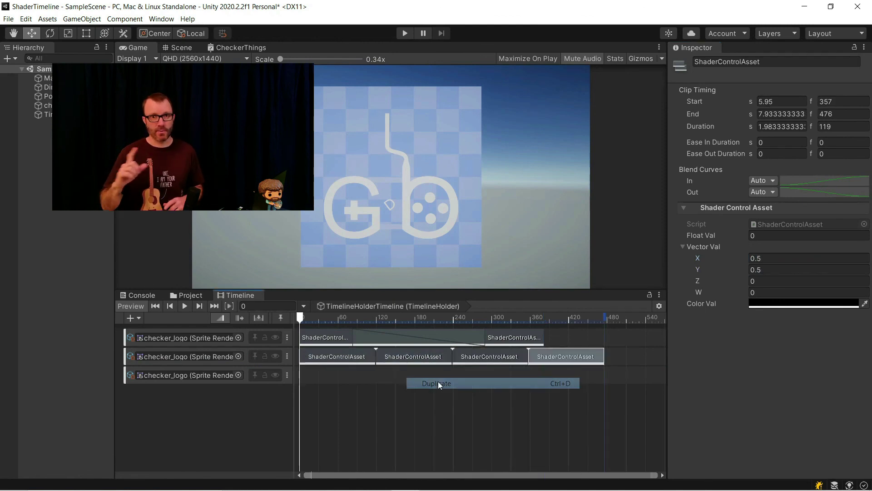
left_click(430, 359)
left_click(771, 258)
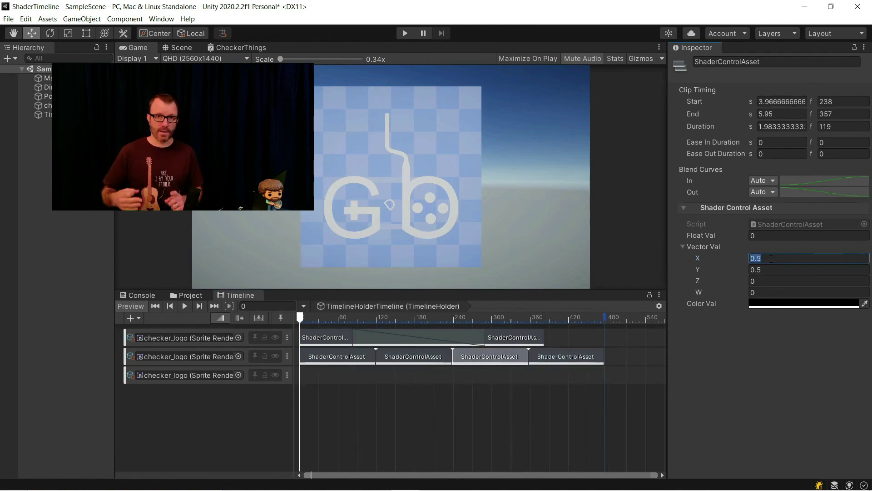
key("Tab")
type("0.9")
left_click_drag(453, 356, 392, 356)
left_click_drag(529, 356, 475, 356)
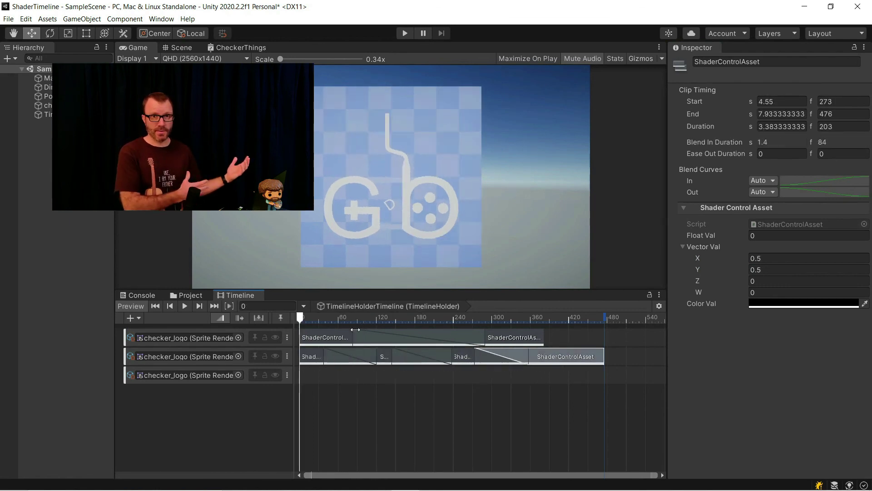
left_click_drag(353, 337, 300, 317)
Add a Shader Control clip to the _ColorTest track and set its Color Val to blue
right_click(333, 377)
left_click(387, 455)
left_click(795, 303)
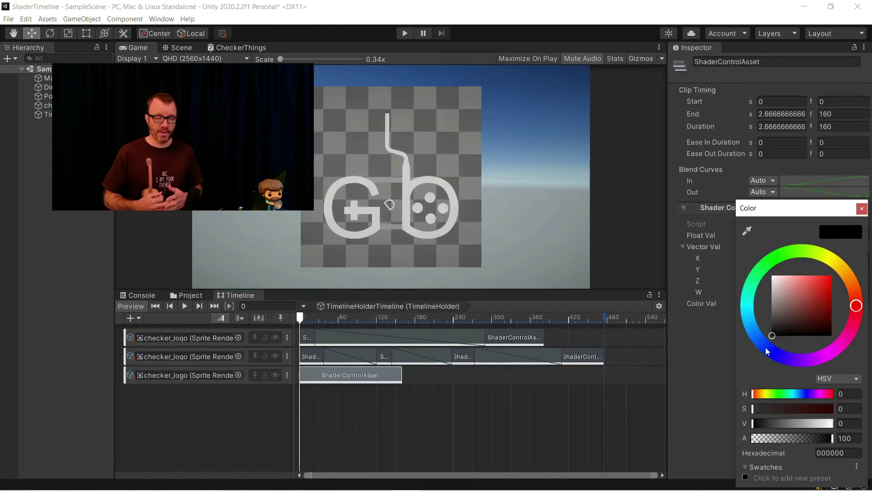
left_click(765, 347)
left_click(825, 224)
Duplicate the clip twice, setting the copies' Color Val to orange and magenta
key("ctrl+d")
left_click(795, 303)
left_click(780, 272)
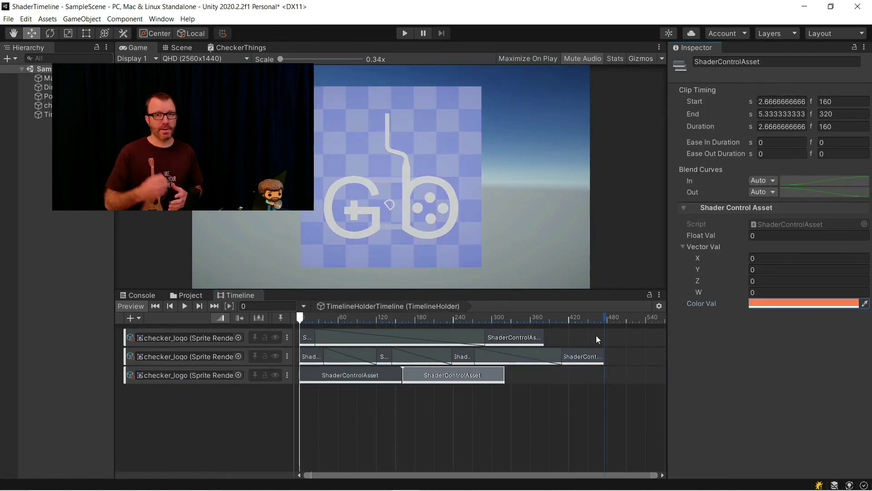
right_click(484, 370)
left_click(519, 288)
left_click(795, 303)
left_click(846, 285)
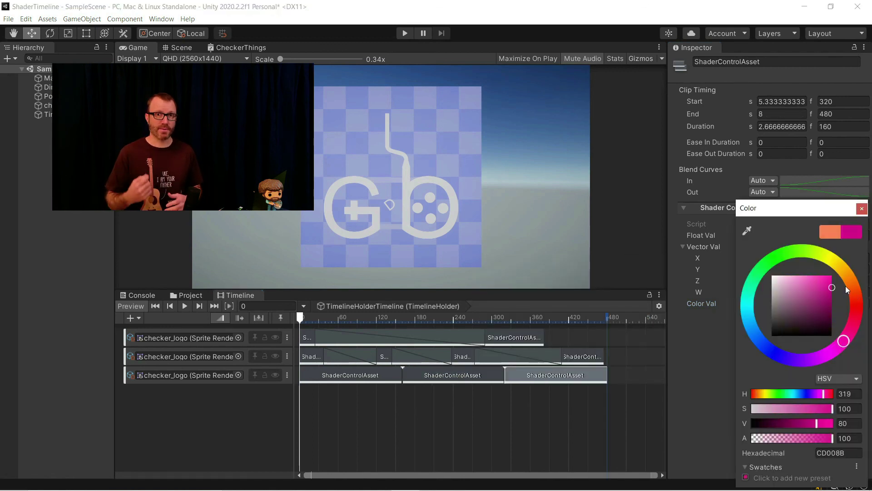
Overlap the three clips so they blend, trimming orange's end to frame 339, then enter Play mode
left_click_drag(495, 374, 465, 375)
left_click_drag(403, 375, 348, 372)
left_click_drag(537, 374, 517, 374)
left_click(404, 34)
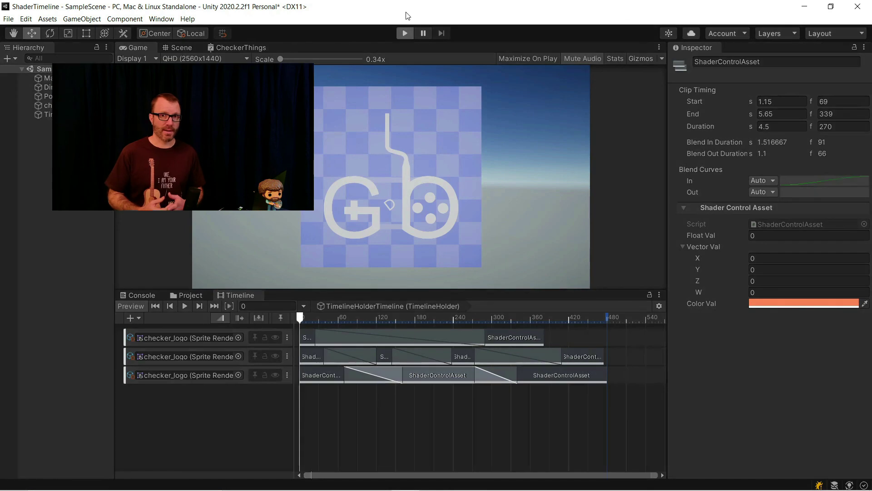